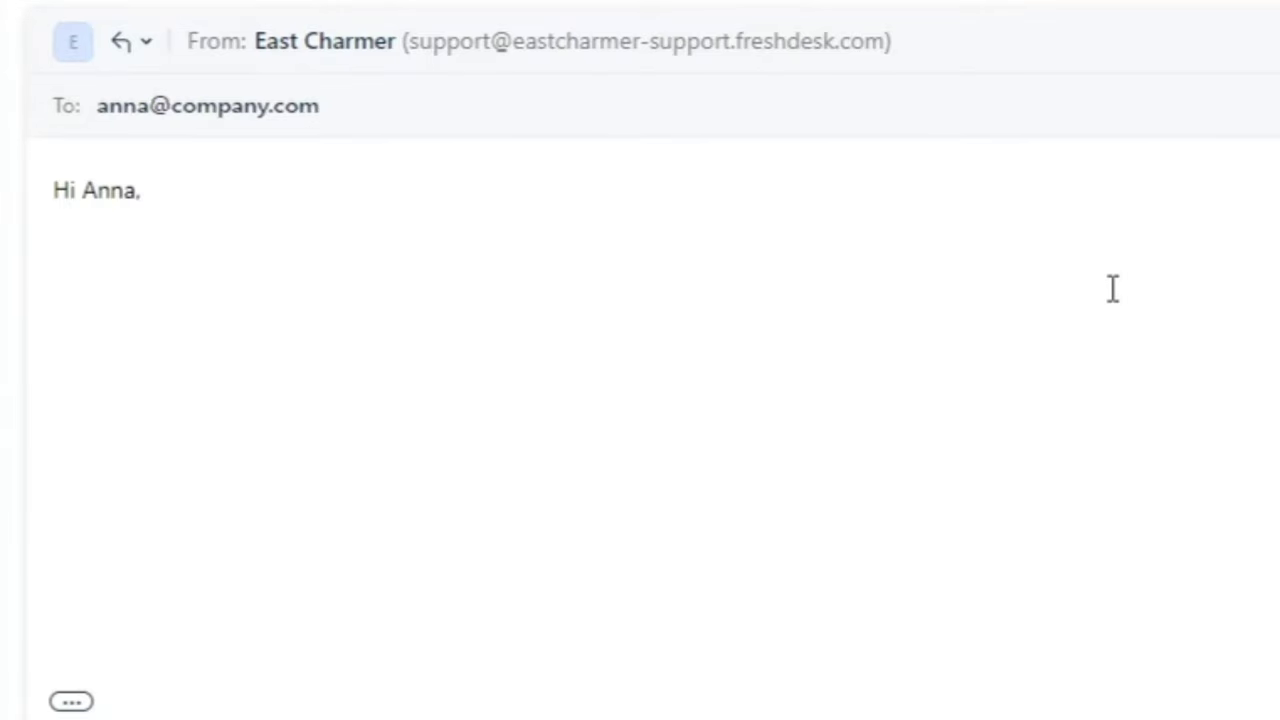
# Begin the reply to the requester with the sentence "I can assist with this issue".
pyautogui.write('I can assis')
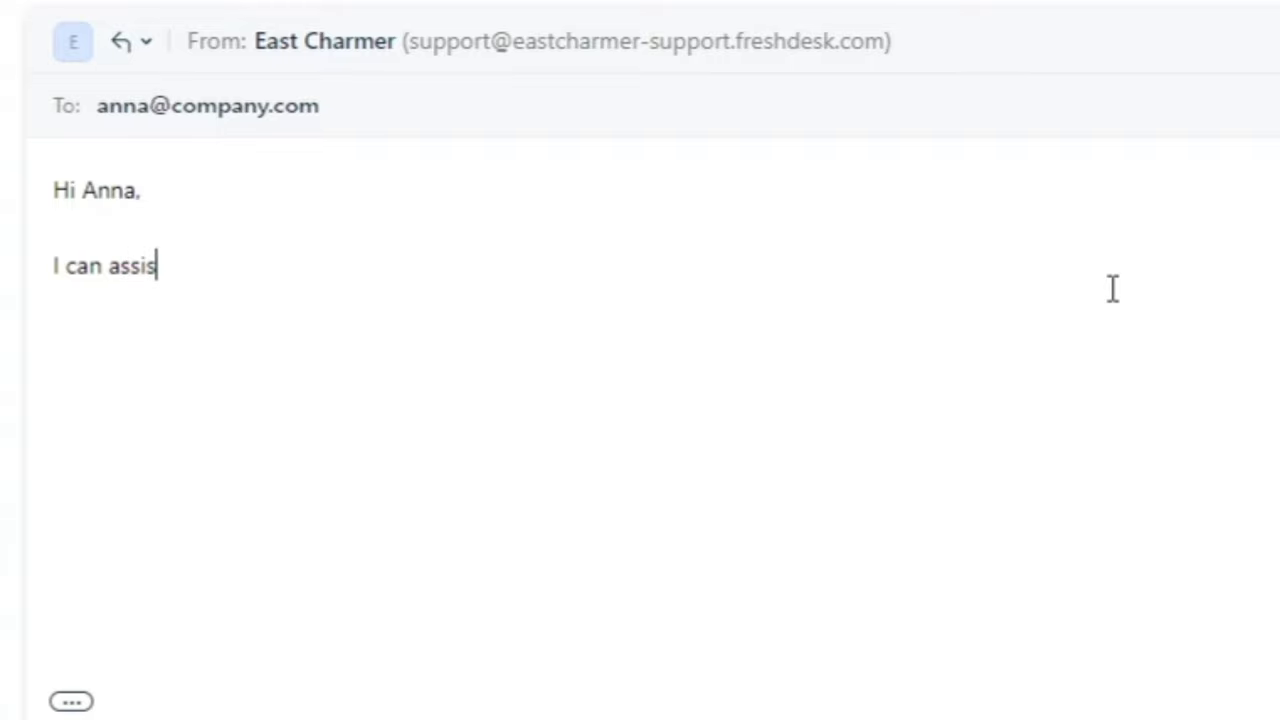
pyautogui.write('t with this issu')
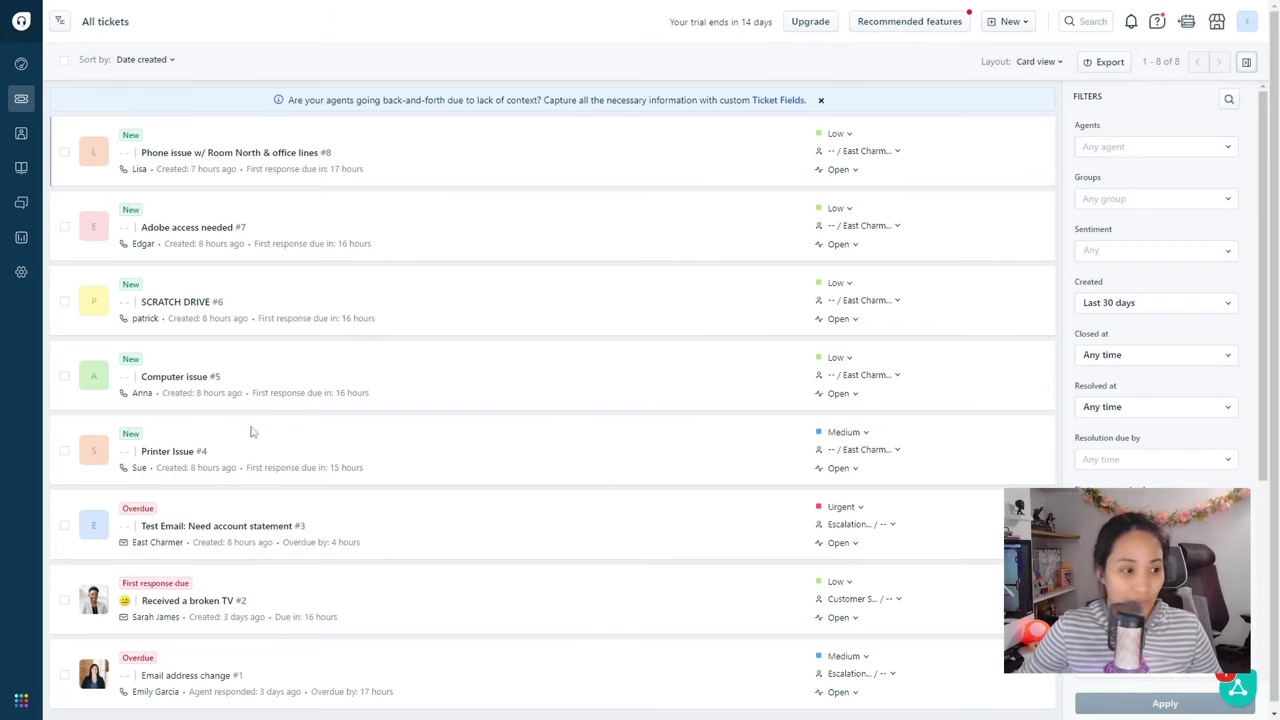
# Open the Printer Issue ticket and update its properties to type Incident and status Pending.
pyautogui.click(188, 452)
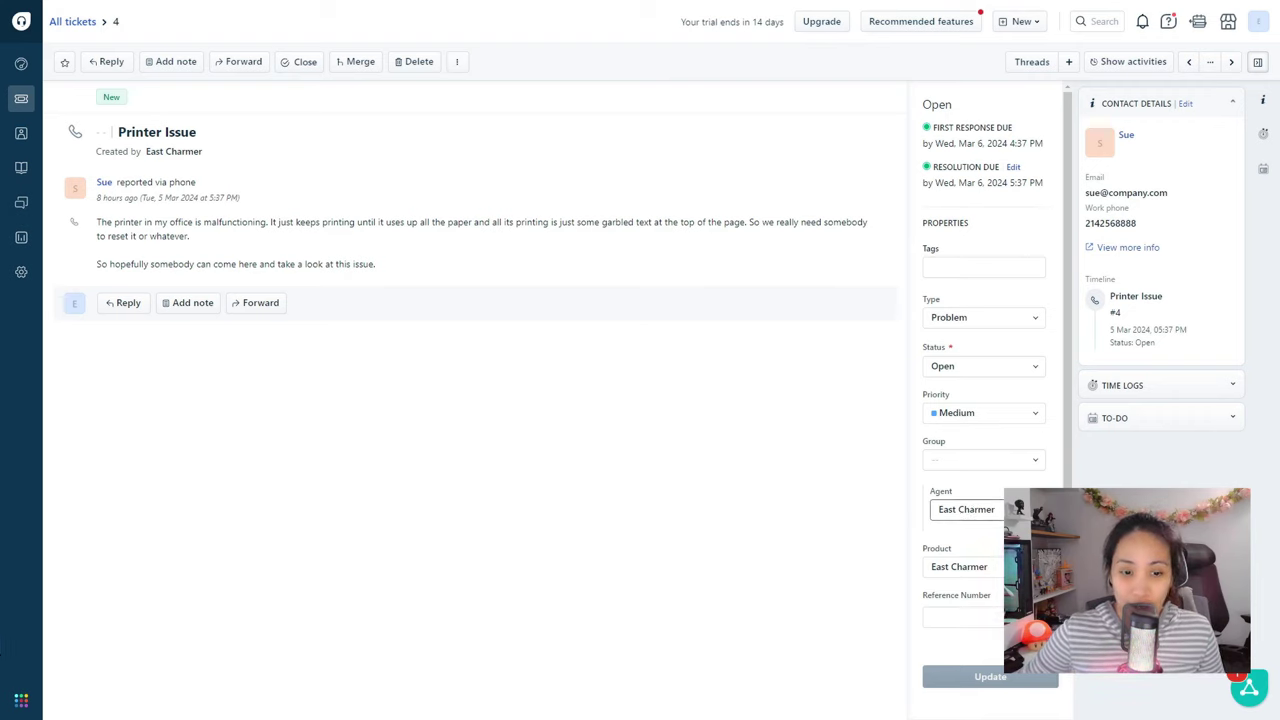
pyautogui.click(966, 509)
pyautogui.click(1000, 496)
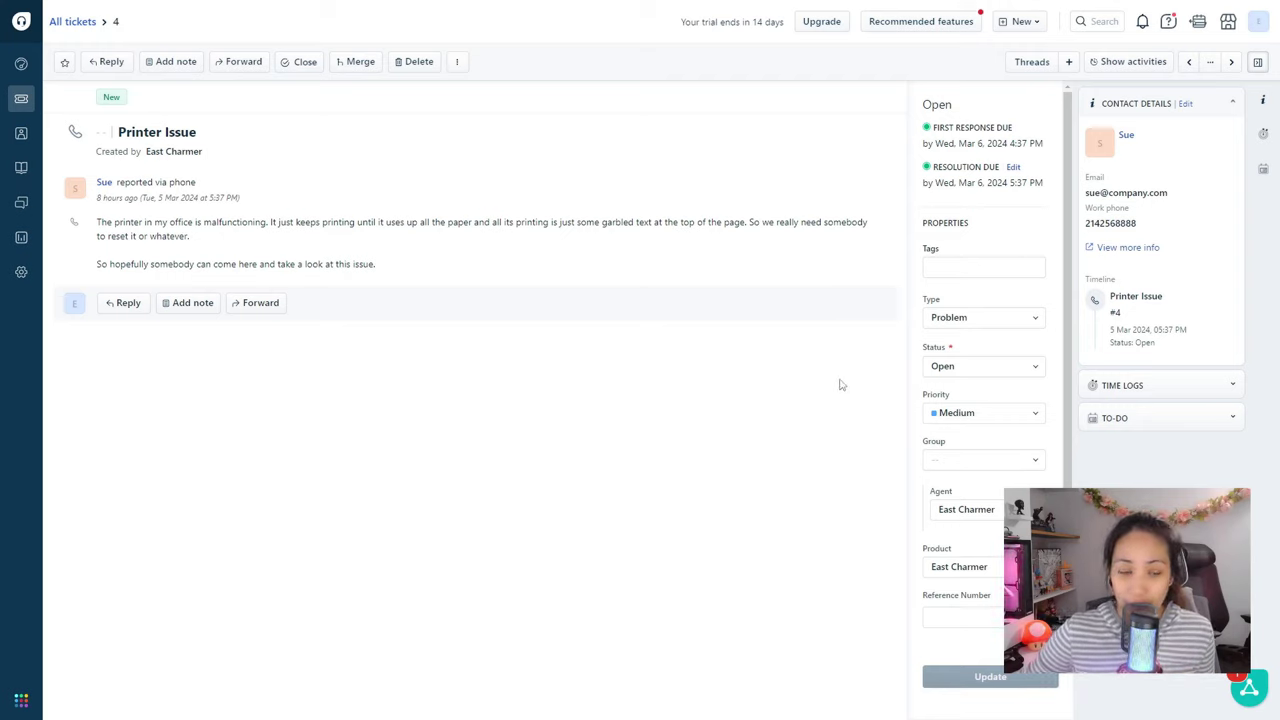
pyautogui.click(1035, 368)
pyautogui.scroll(-2, 985, 441)
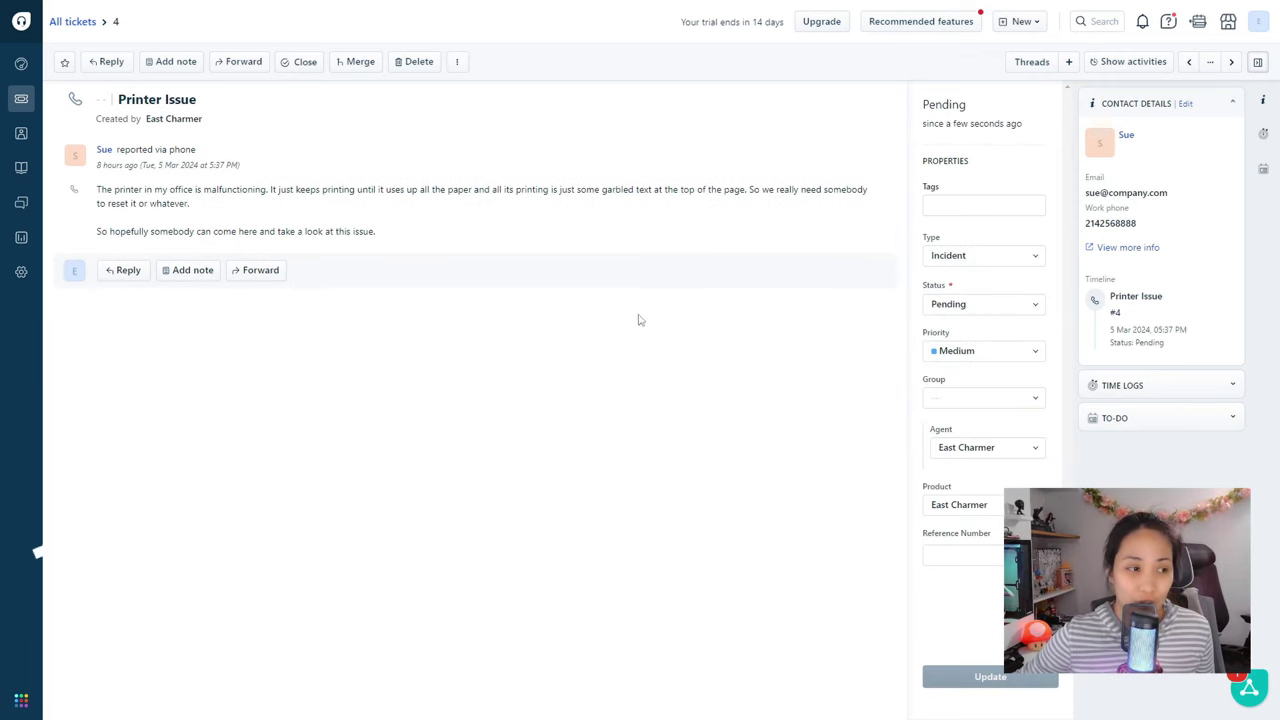
# Reply to the Printer Issue ticket with "I can assist with this issue. I'll take a look into the printer in a bit." and send it.
pyautogui.click(130, 272)
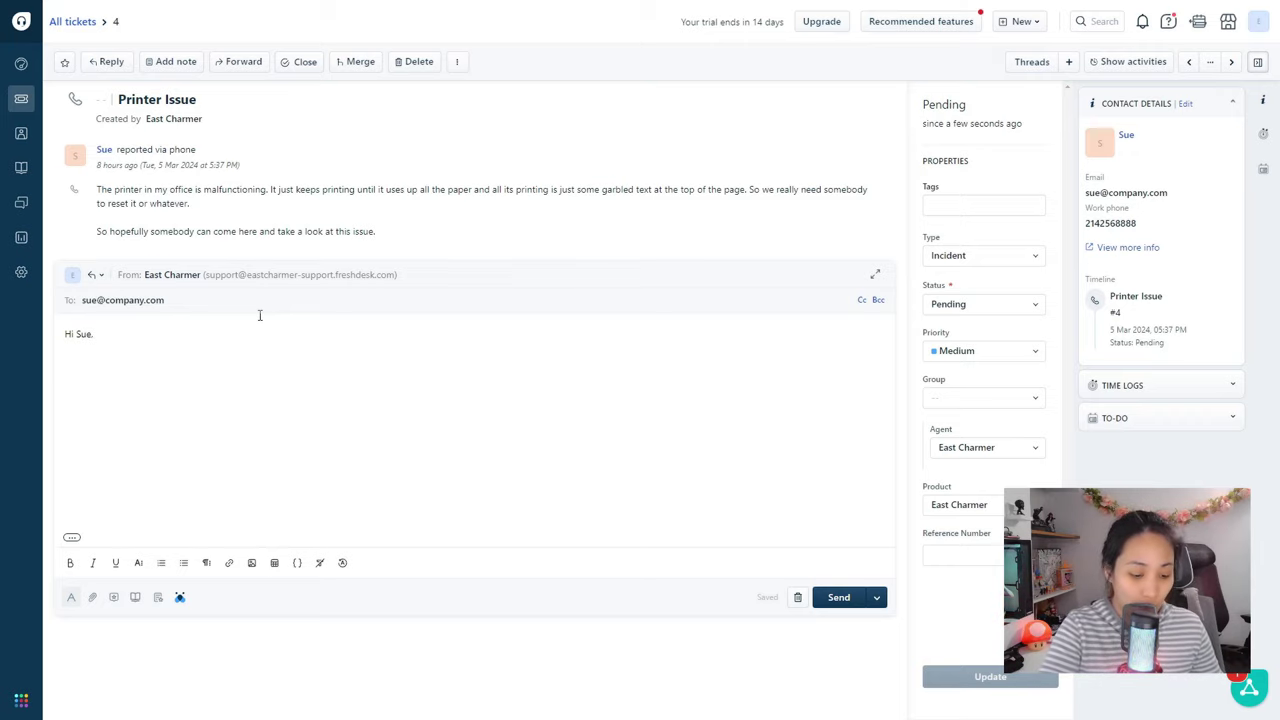
pyautogui.write('I can')
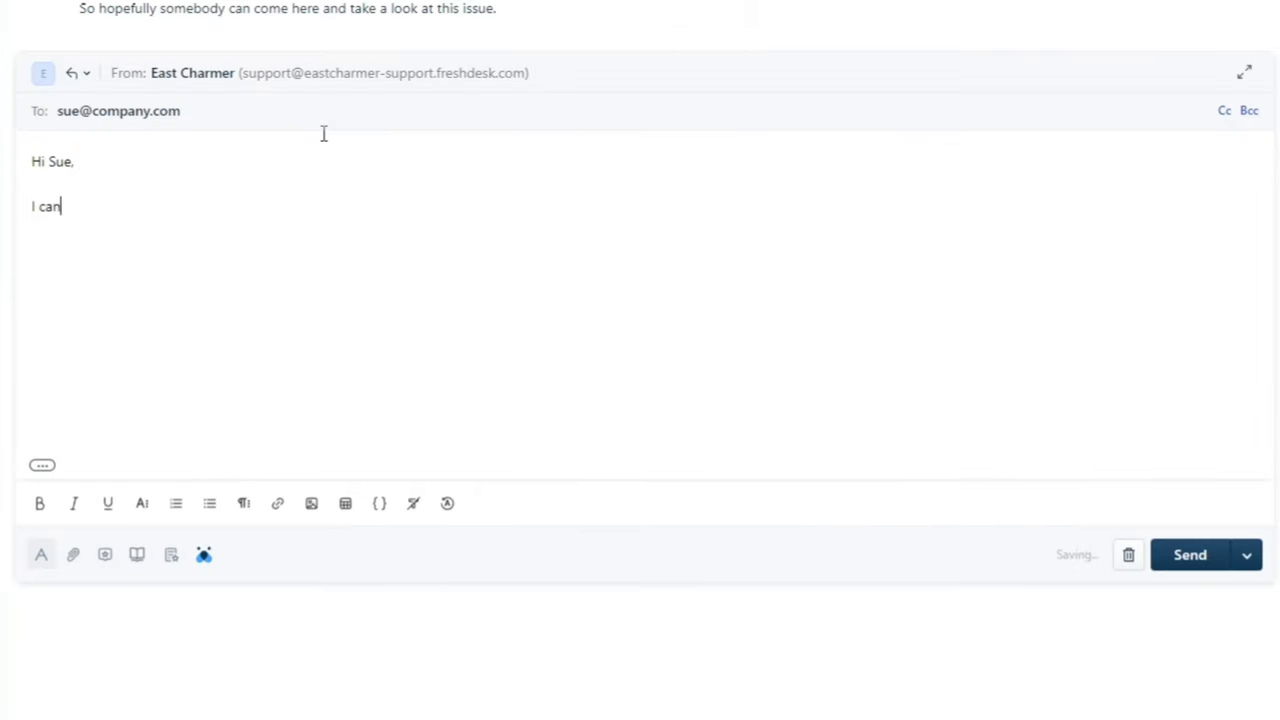
pyautogui.write(' assist with this issue')
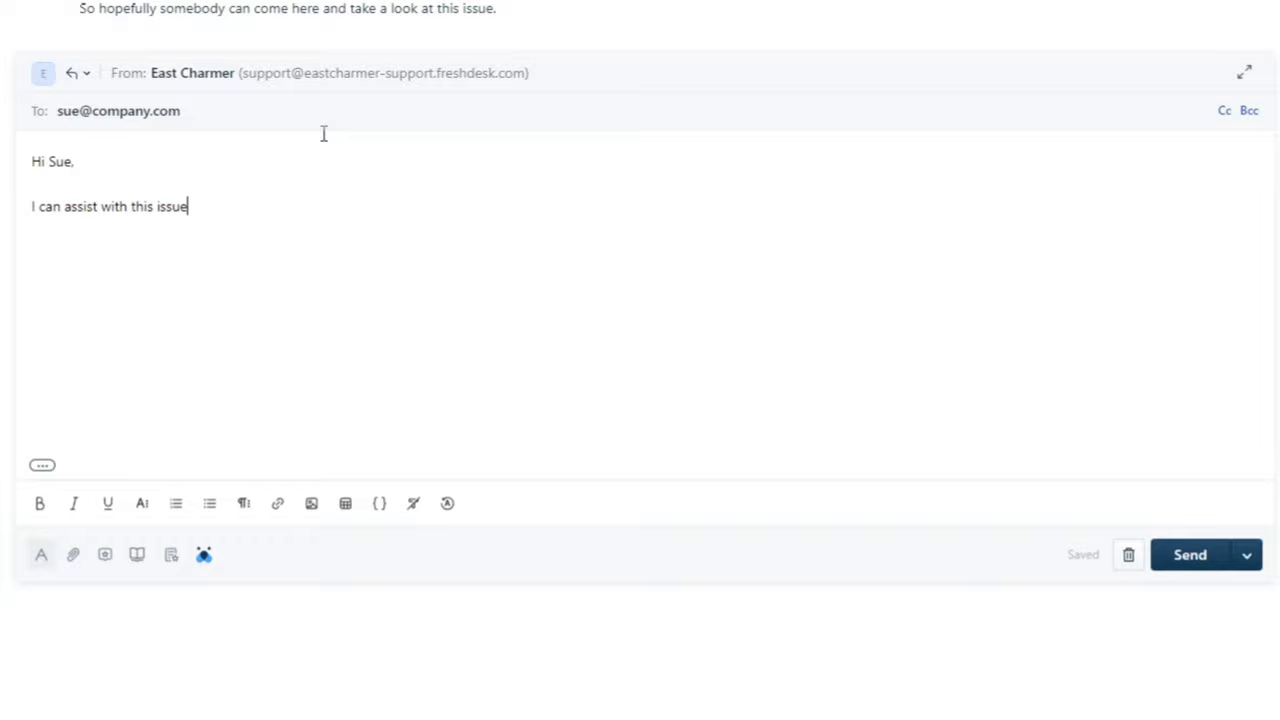
pyautogui.write(". I'll take a look into the pot")
pyautogui.press('BackSpace')
pyautogui.press('BackSpace')
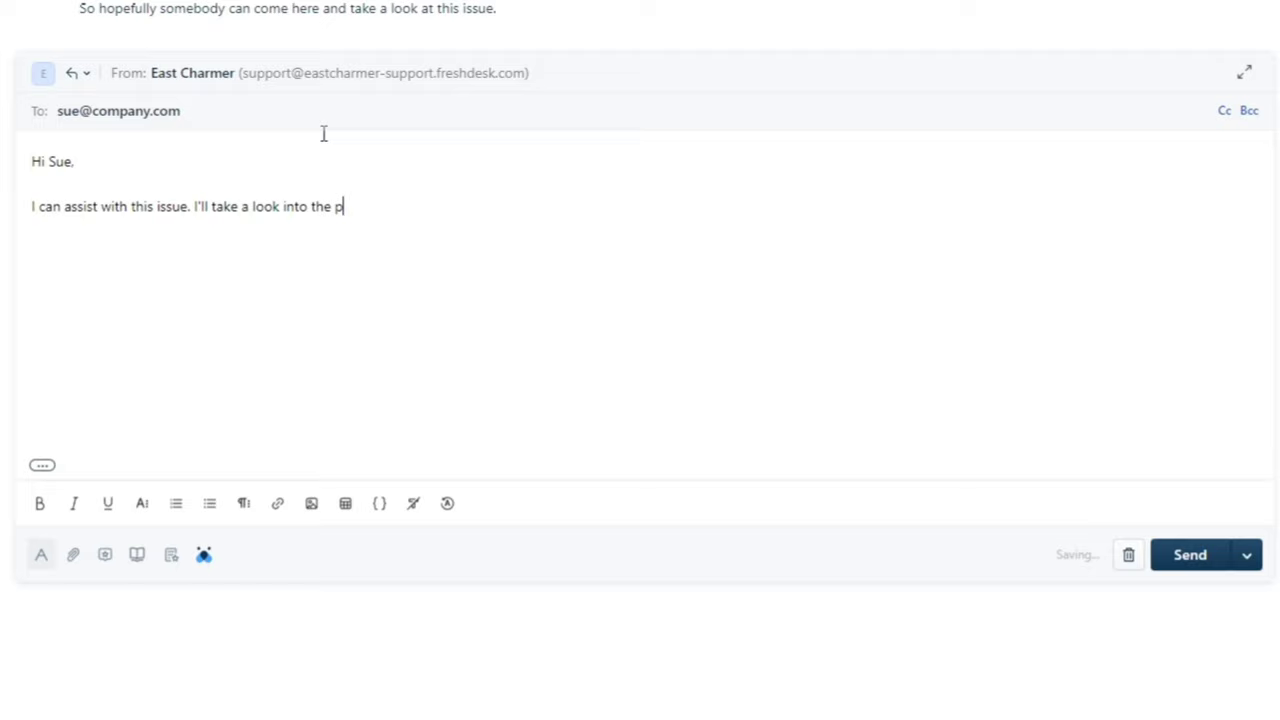
pyautogui.write('rinter')
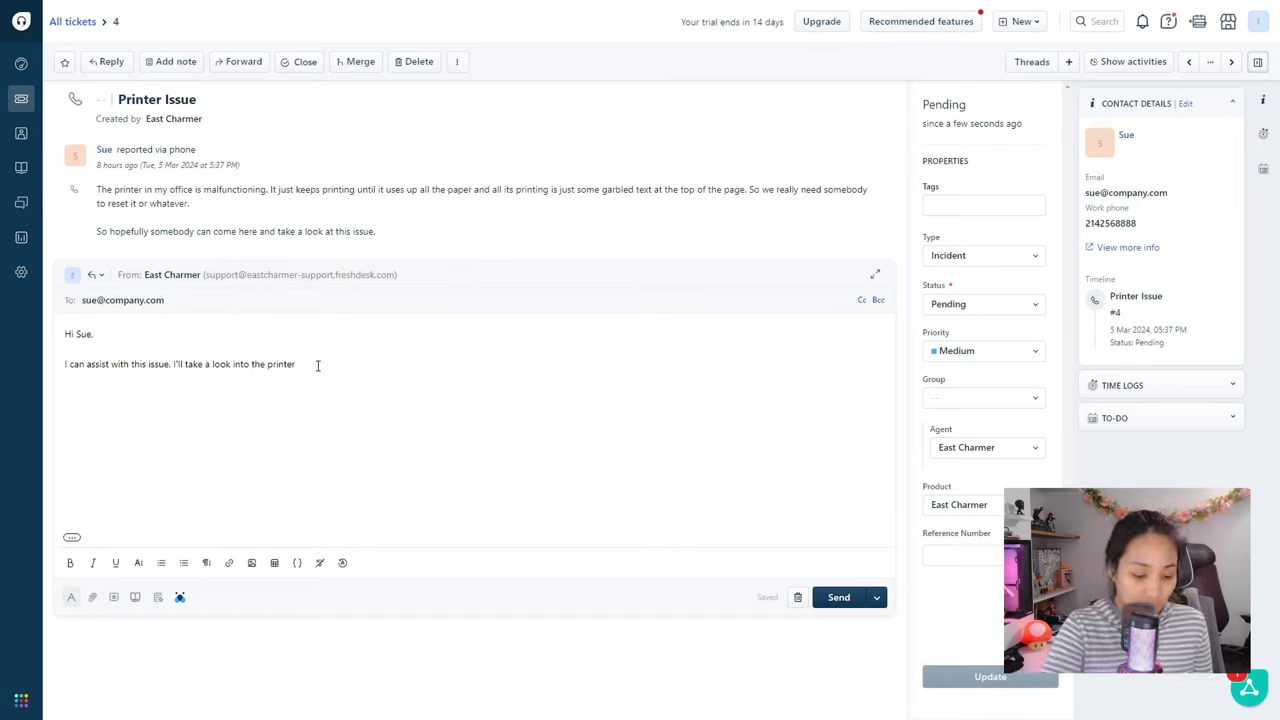
pyautogui.write('in a bit.')
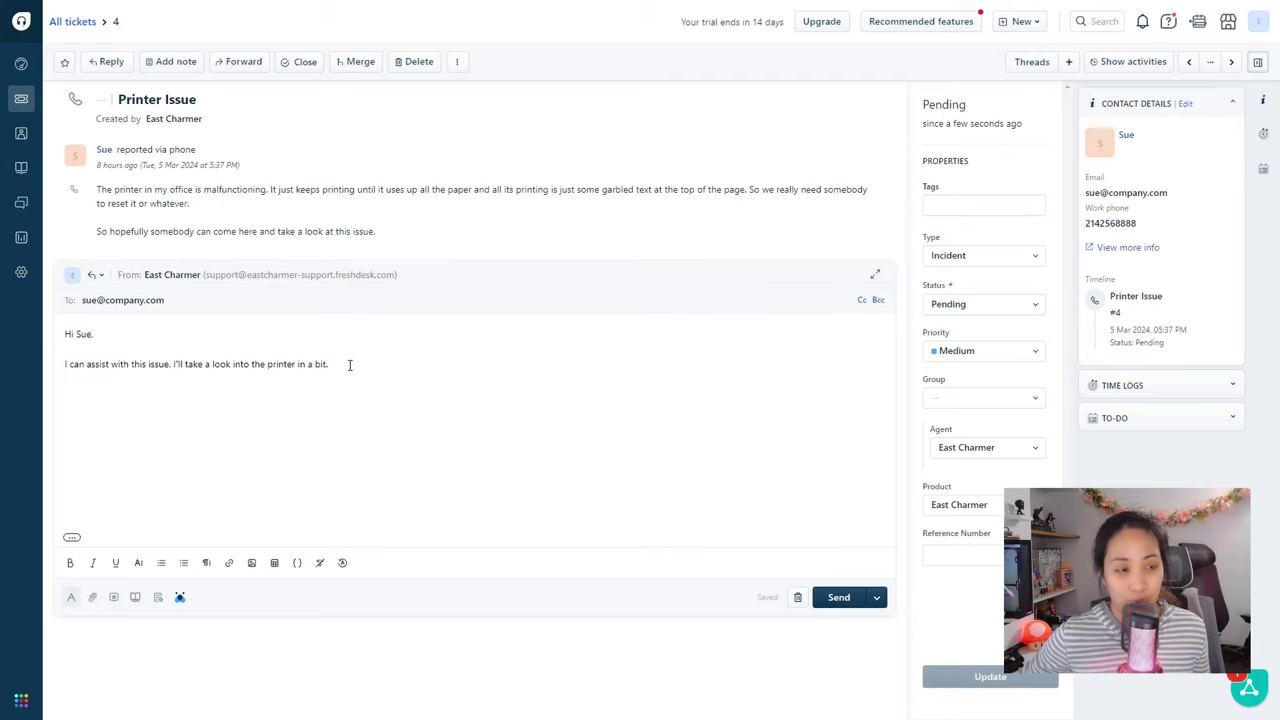
pyautogui.hotkey('ctrl', 'Return')
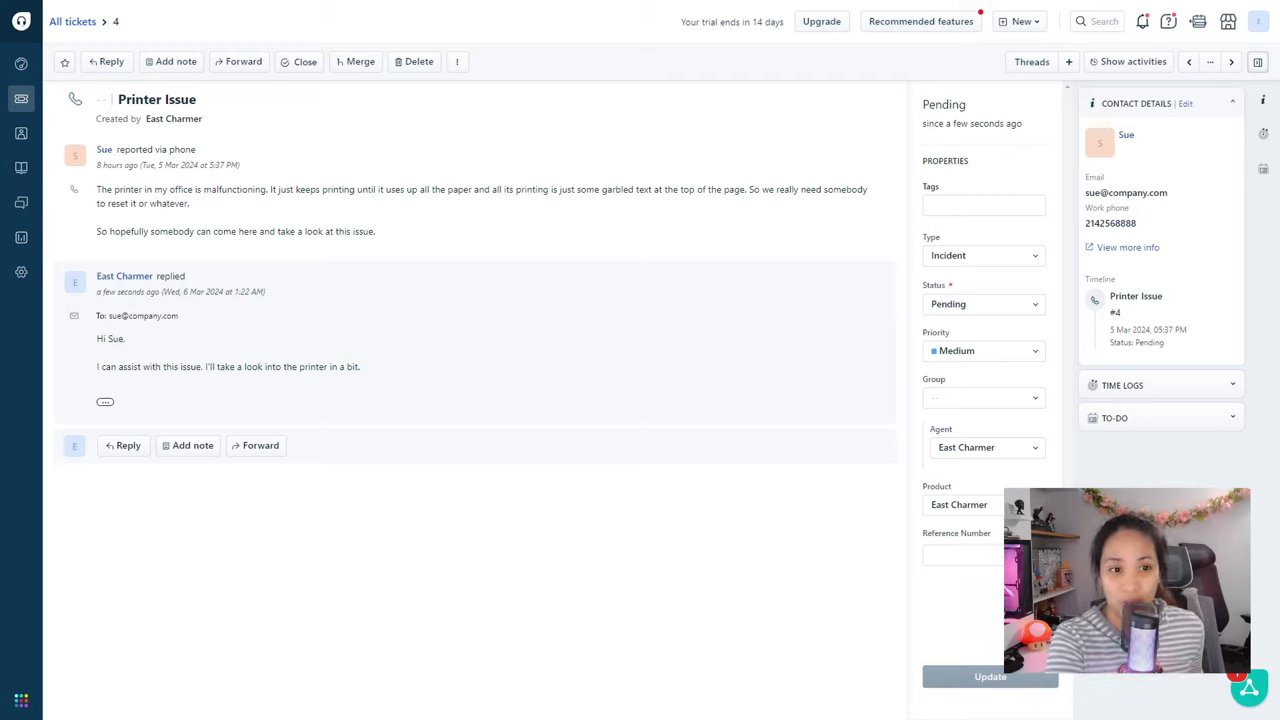
pyautogui.moveTo(855, 348)
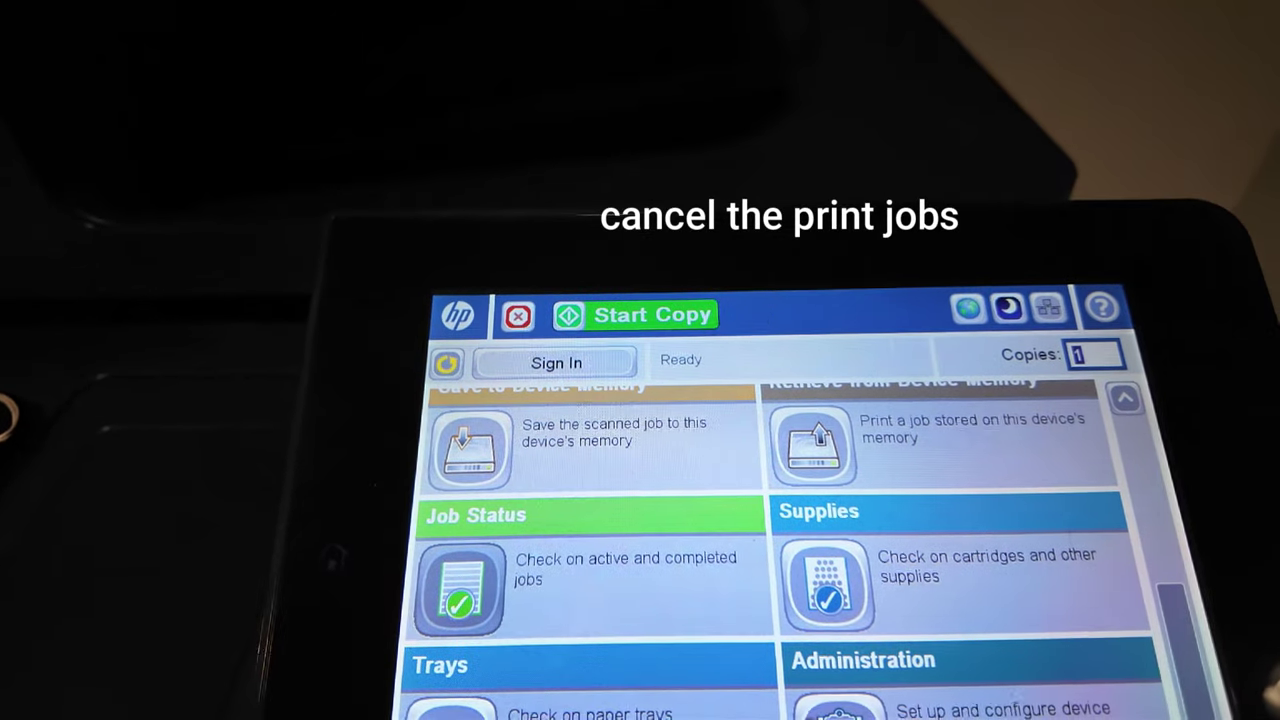
pyautogui.click(590, 565)
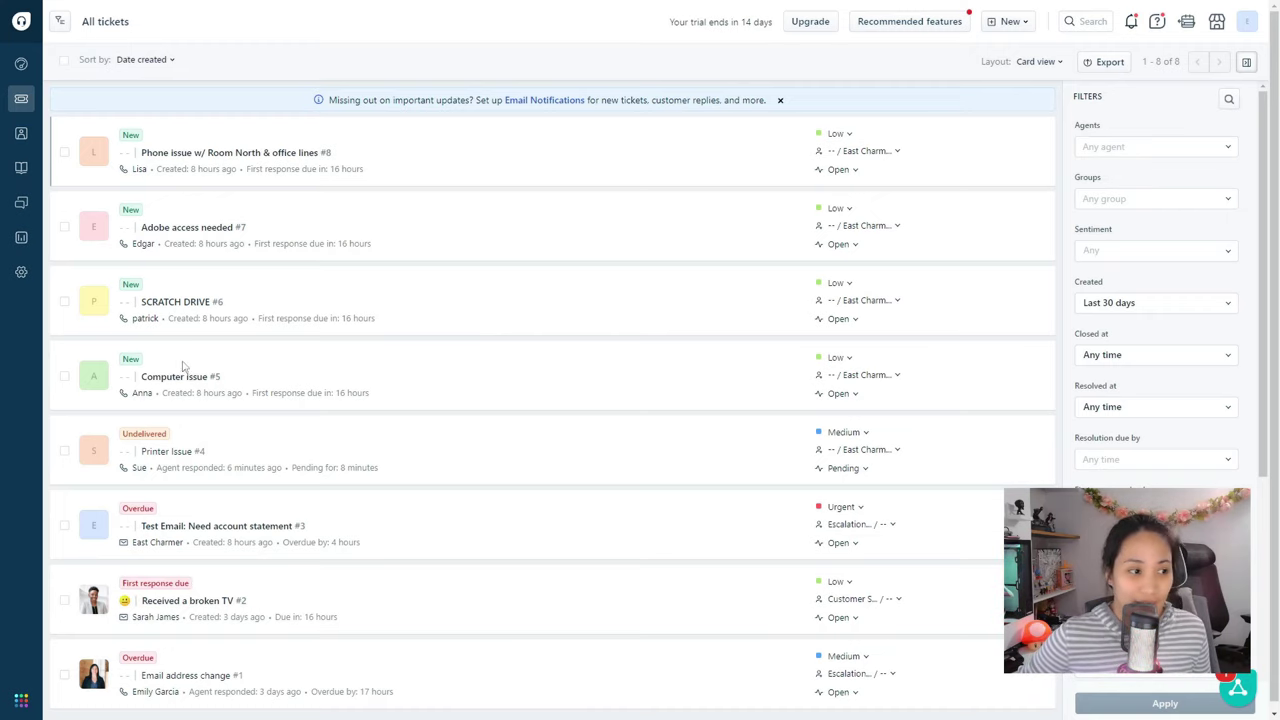
# Open the SCRATCH DRIVE ticket and start a reply to its requester.
pyautogui.click(196, 303)
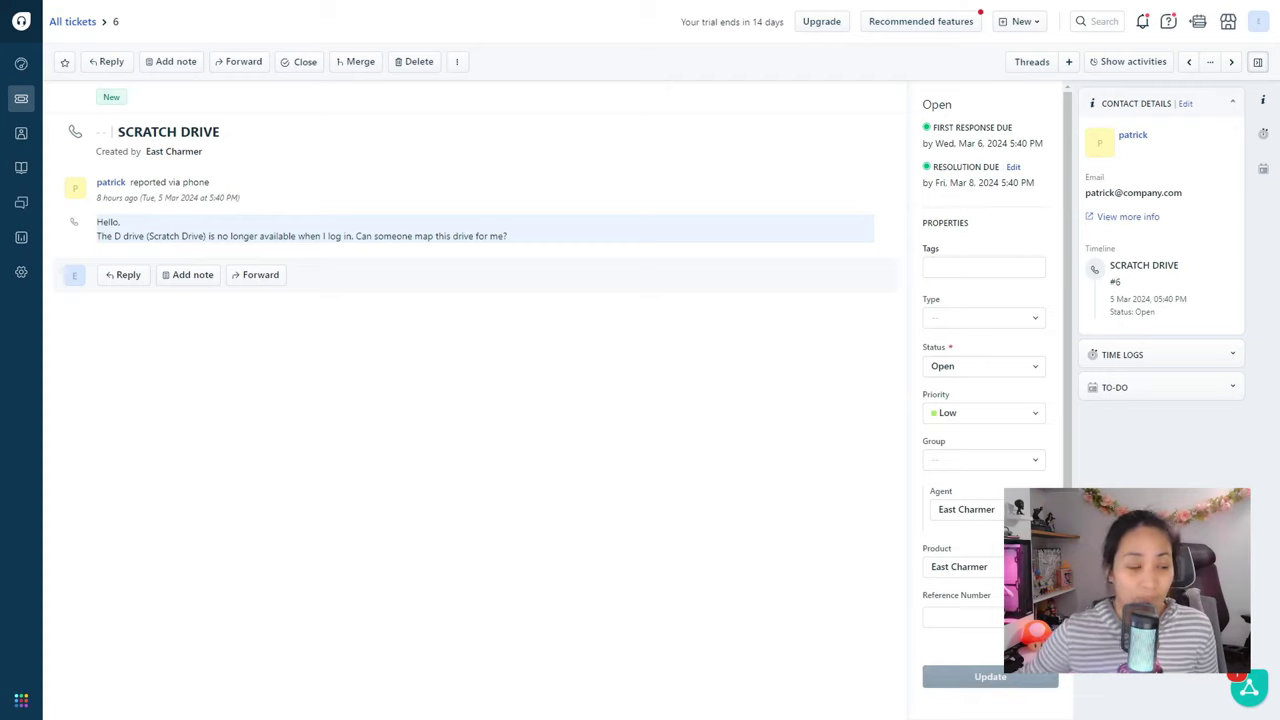
pyautogui.click(116, 279)
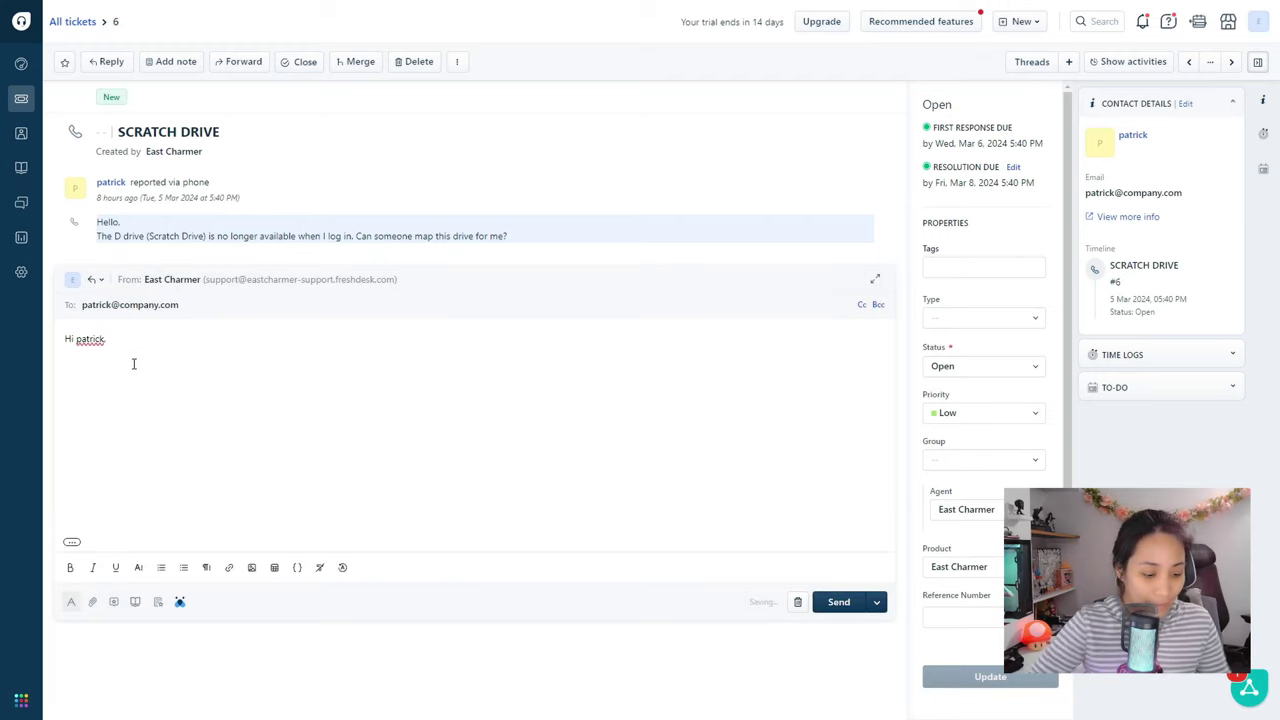
pyautogui.write('Can')
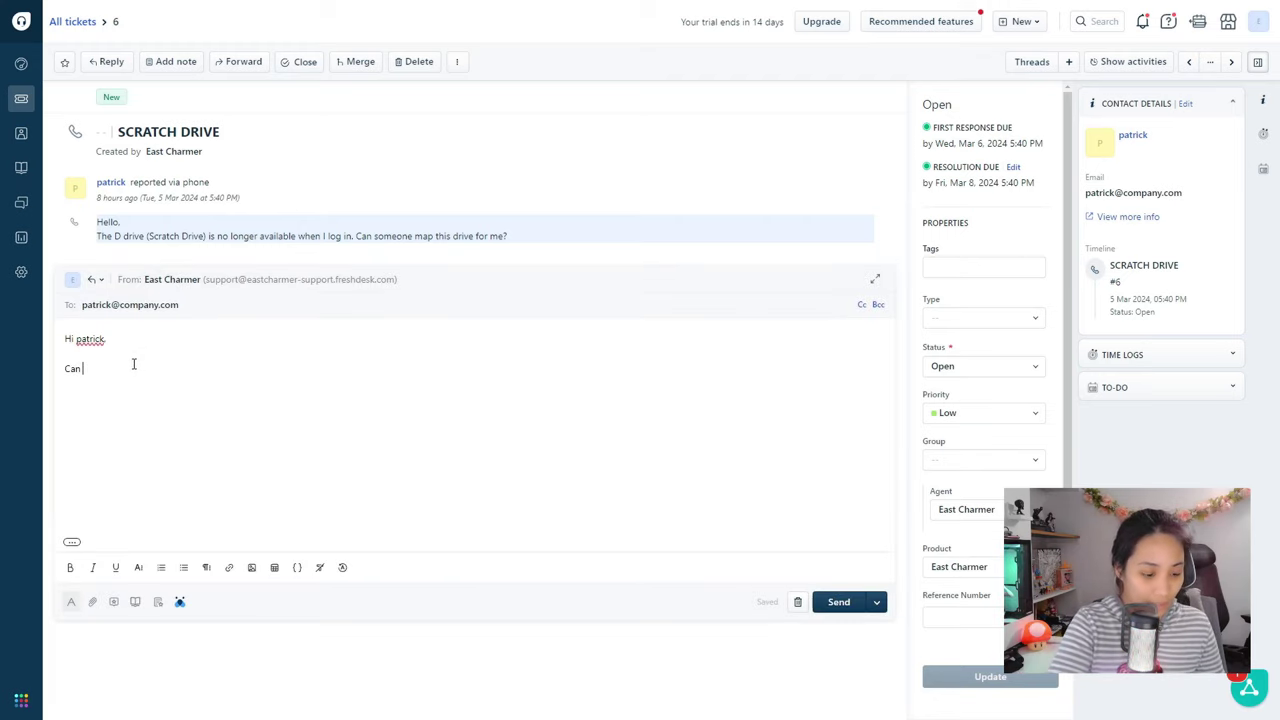
pyautogui.press('BackSpace')
pyautogui.press('BackSpace')
pyautogui.press('BackSpace')
pyautogui.press('BackSpace')
# Send "I can assist with this issue. Can you please provide the computer name of the machine having this issue?" with status Waiting on Customer.
pyautogui.write('I can assist')
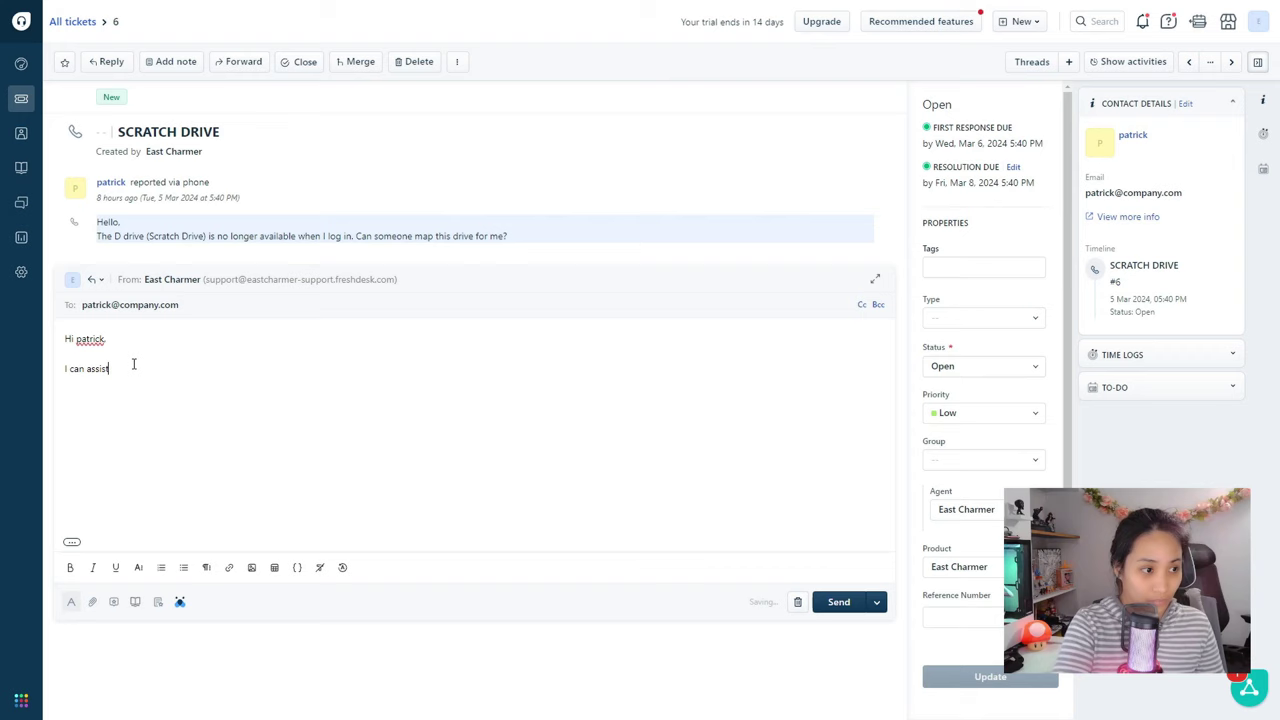
pyautogui.write(' with this issue. Can yo')
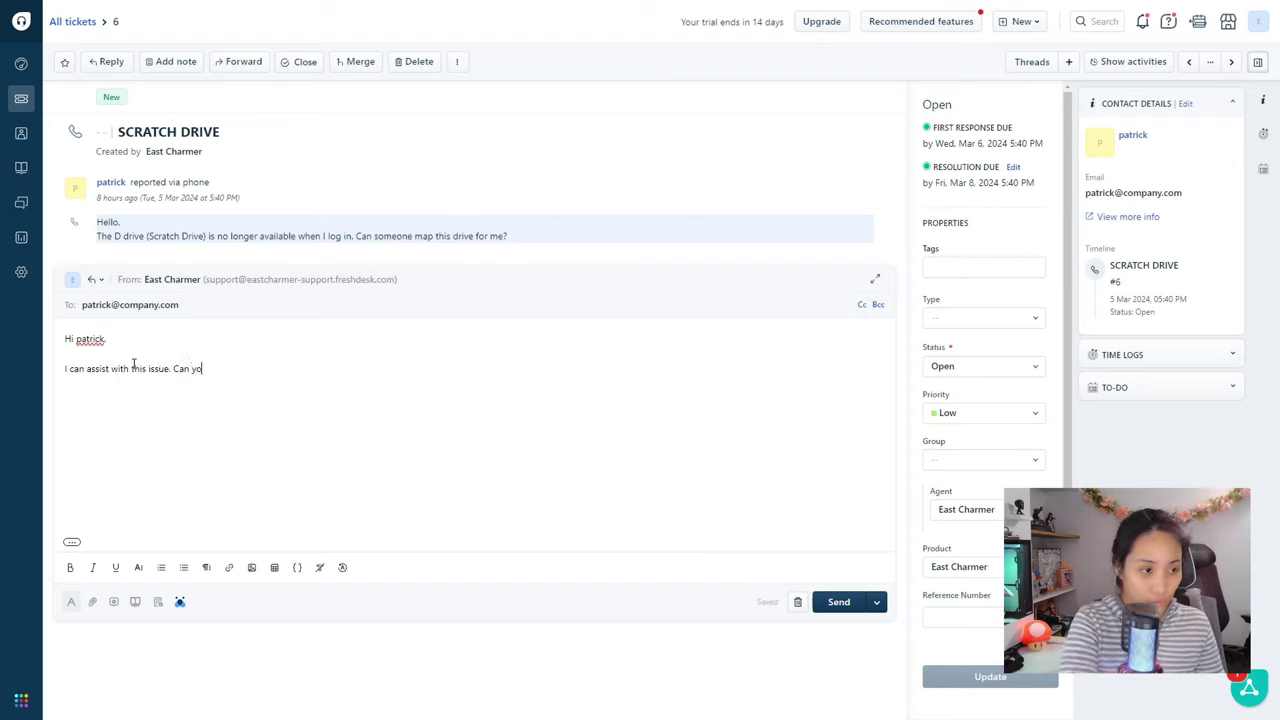
pyautogui.write('u please prov')
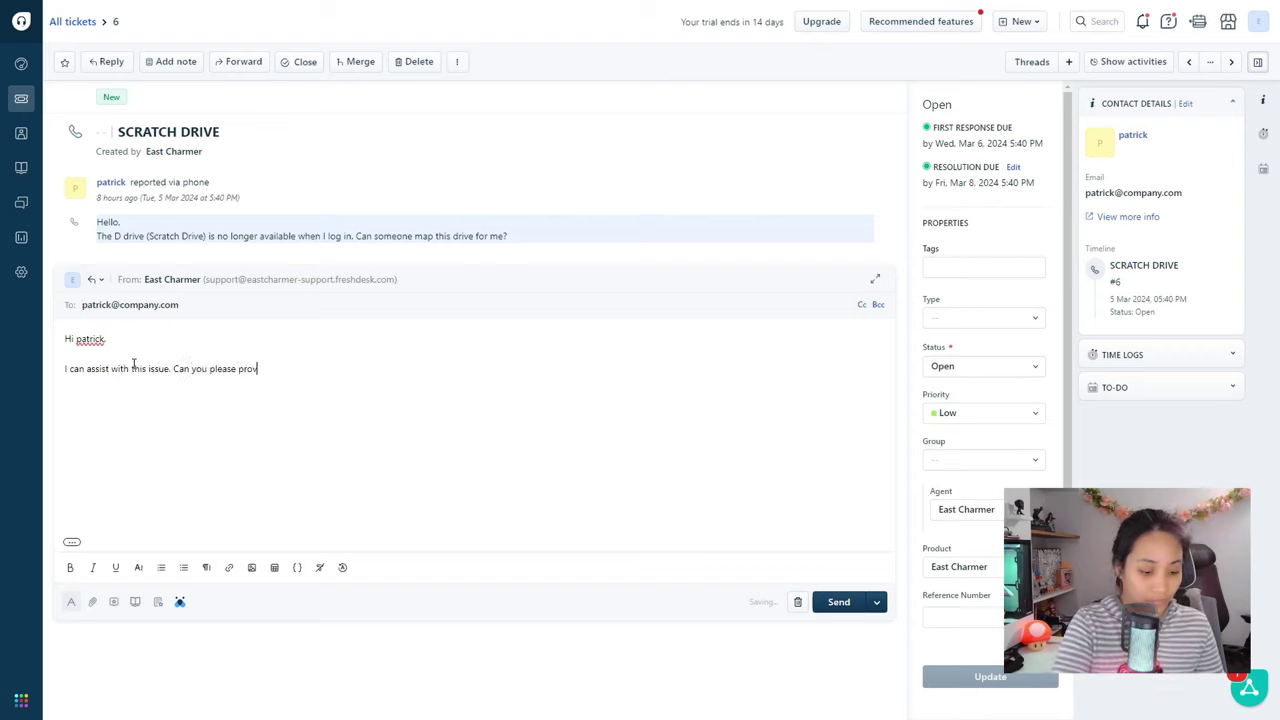
pyautogui.write('ide the computer name ')
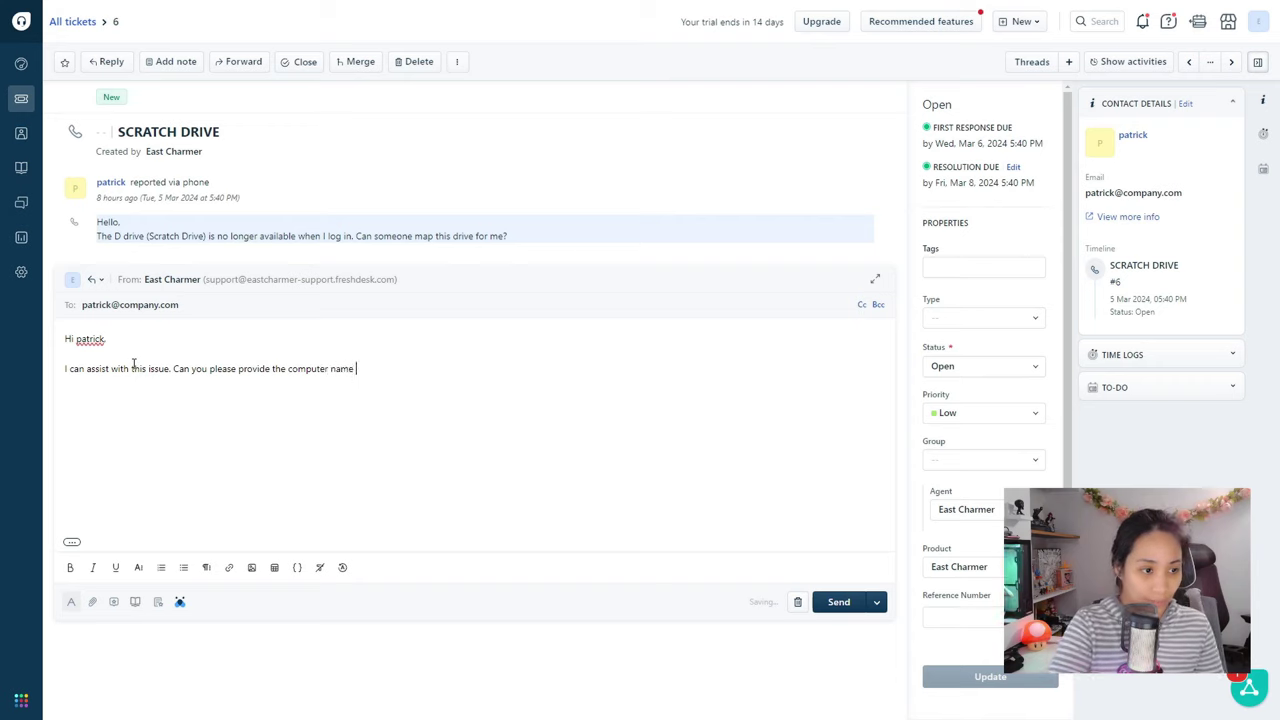
pyautogui.write('of the machine')
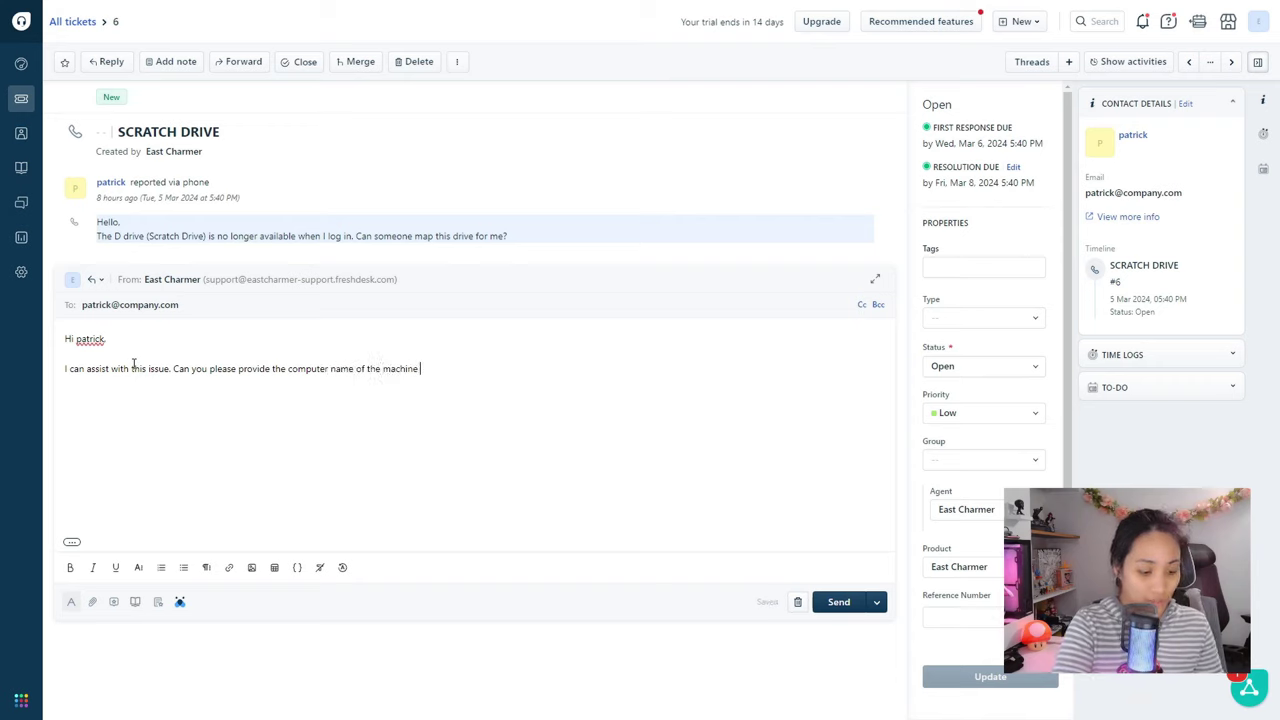
pyautogui.write(' having this issue.')
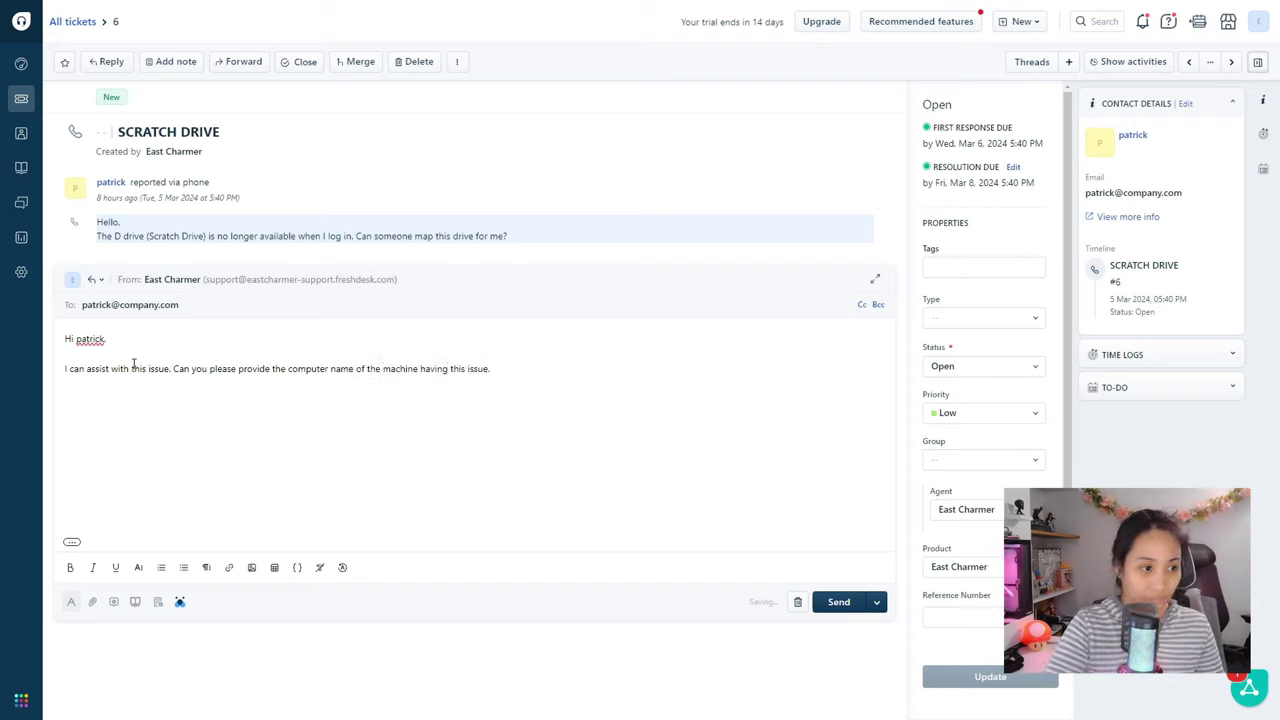
pyautogui.press('BackSpace')
pyautogui.write('?')
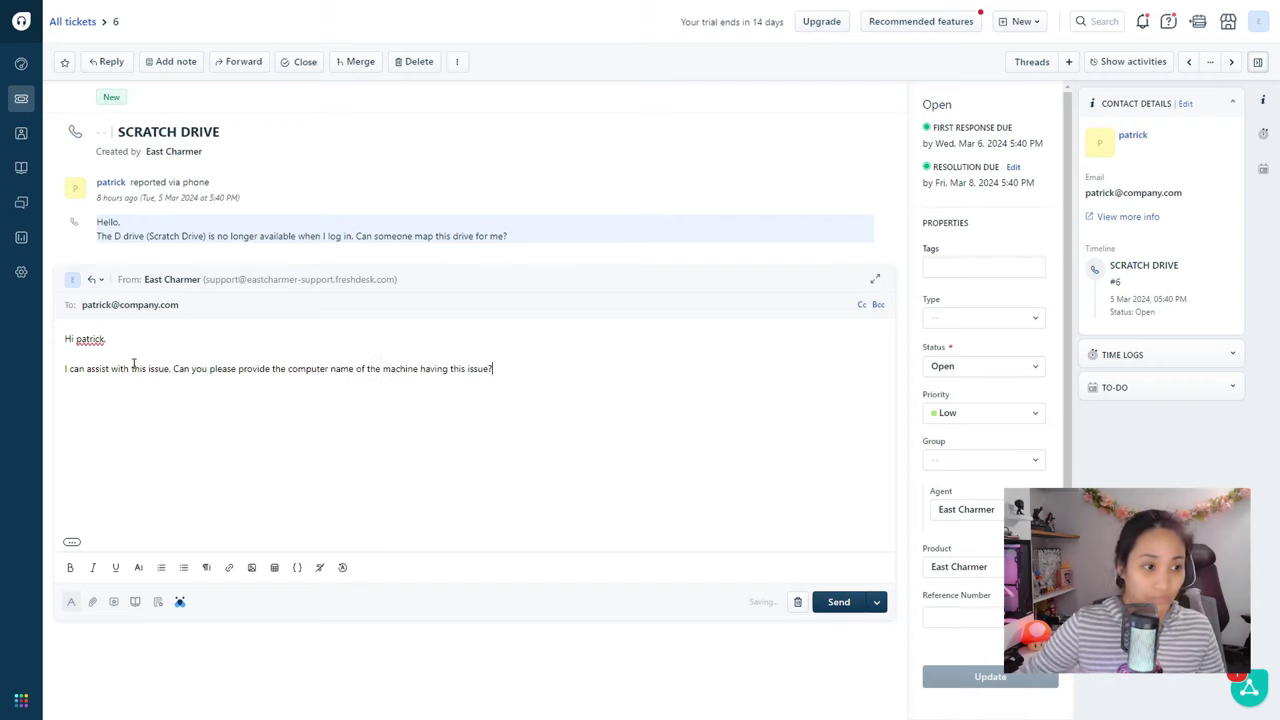
pyautogui.click(877, 606)
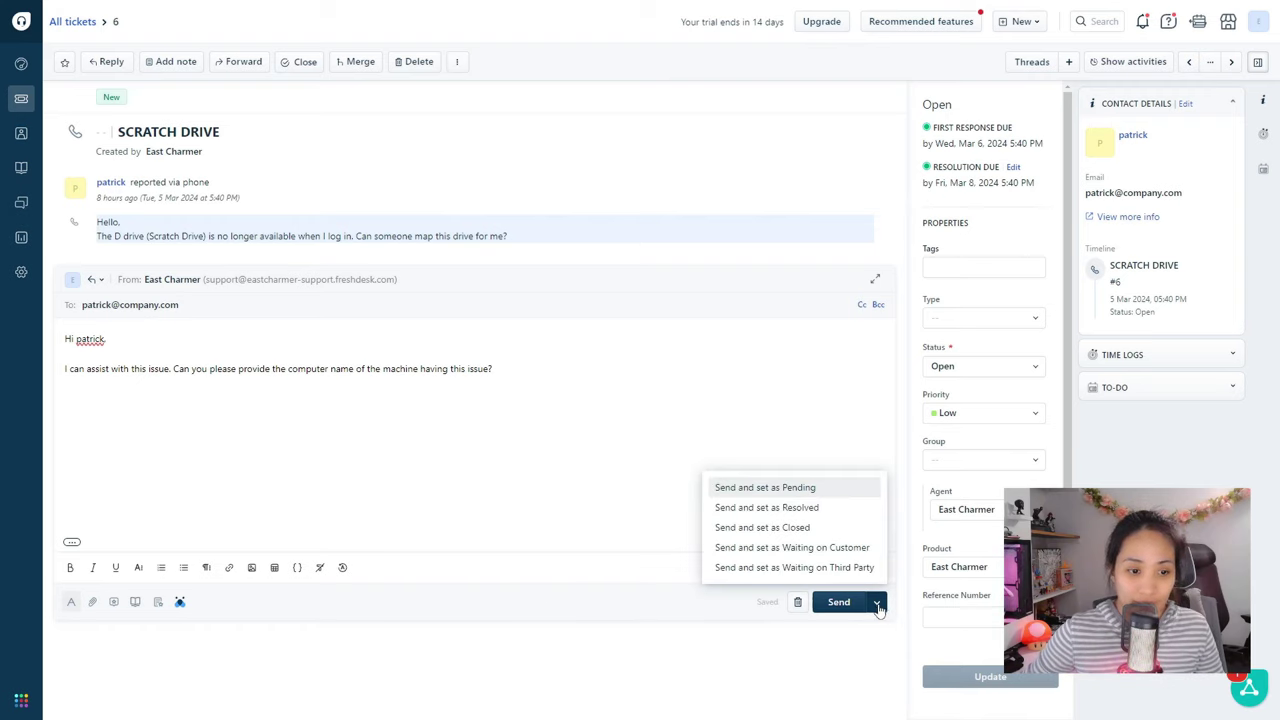
pyautogui.click(861, 549)
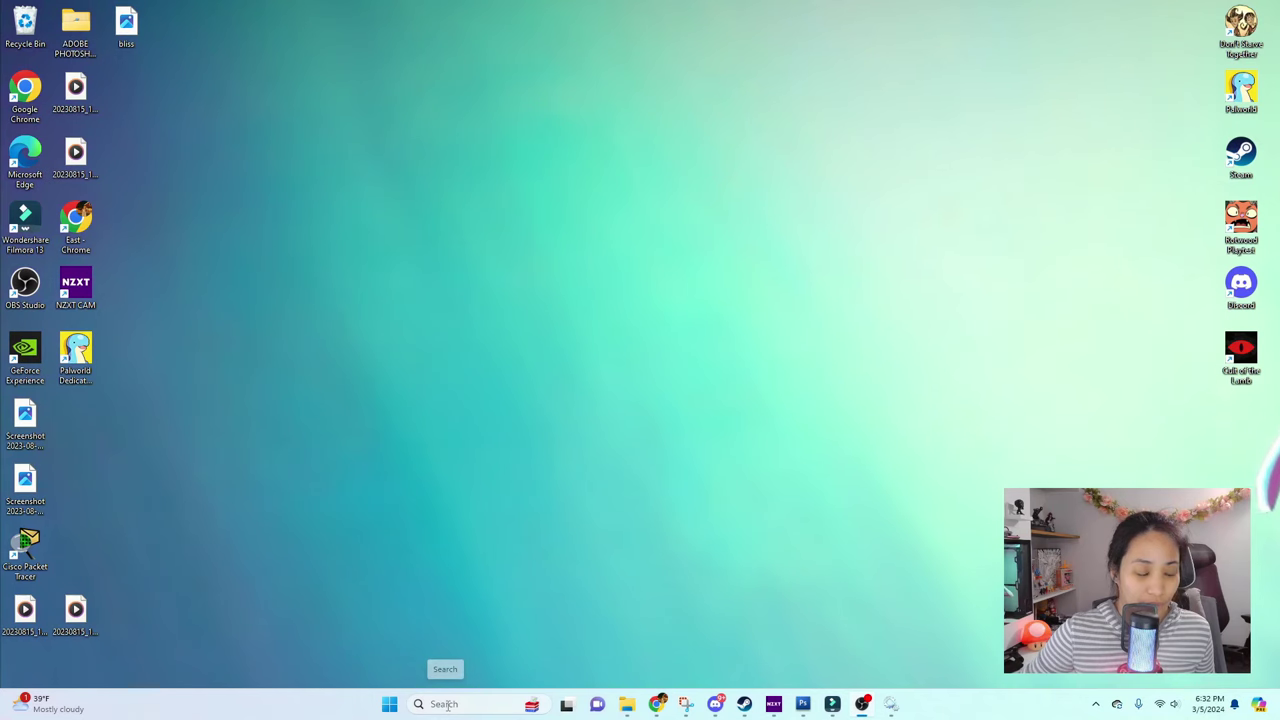
# Find and open Disk Management in Windows and examine the computer's disks and drive-letter volumes.
pyautogui.click(447, 704)
pyautogui.write('dis')
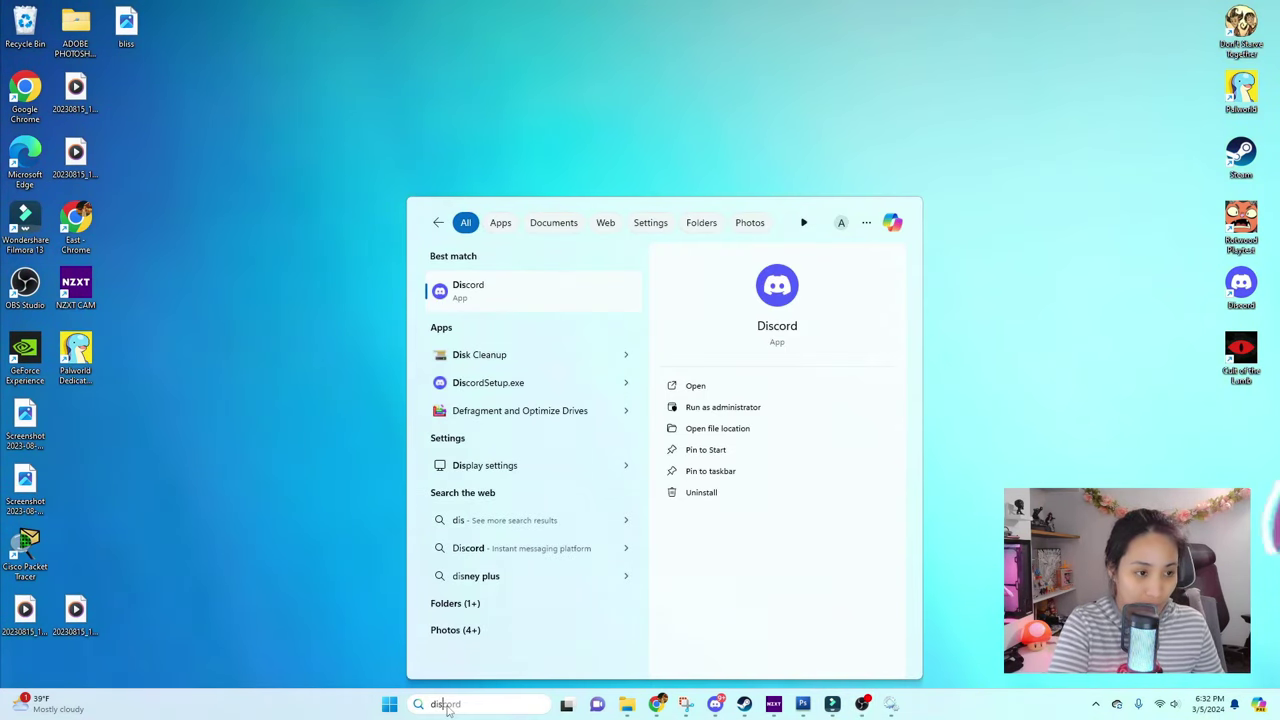
pyautogui.write('k management')
pyautogui.click(518, 298)
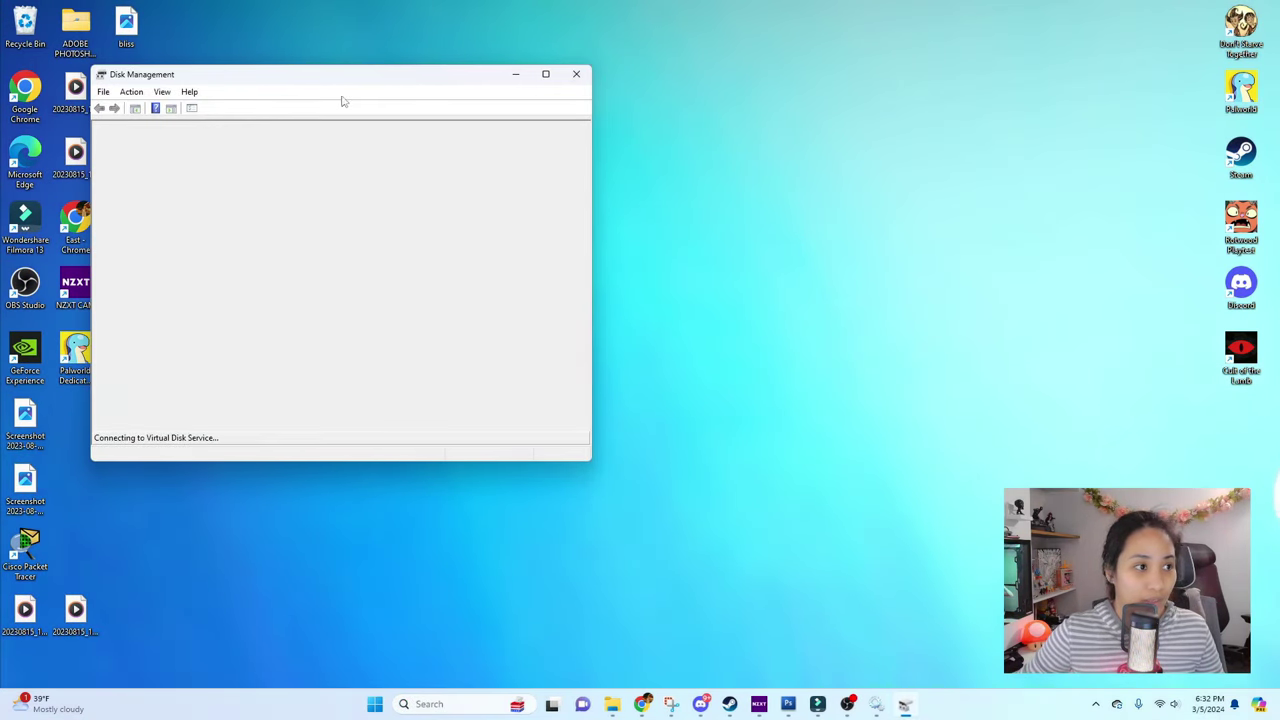
pyautogui.moveTo(357, 77); pyautogui.dragTo(466, 63)
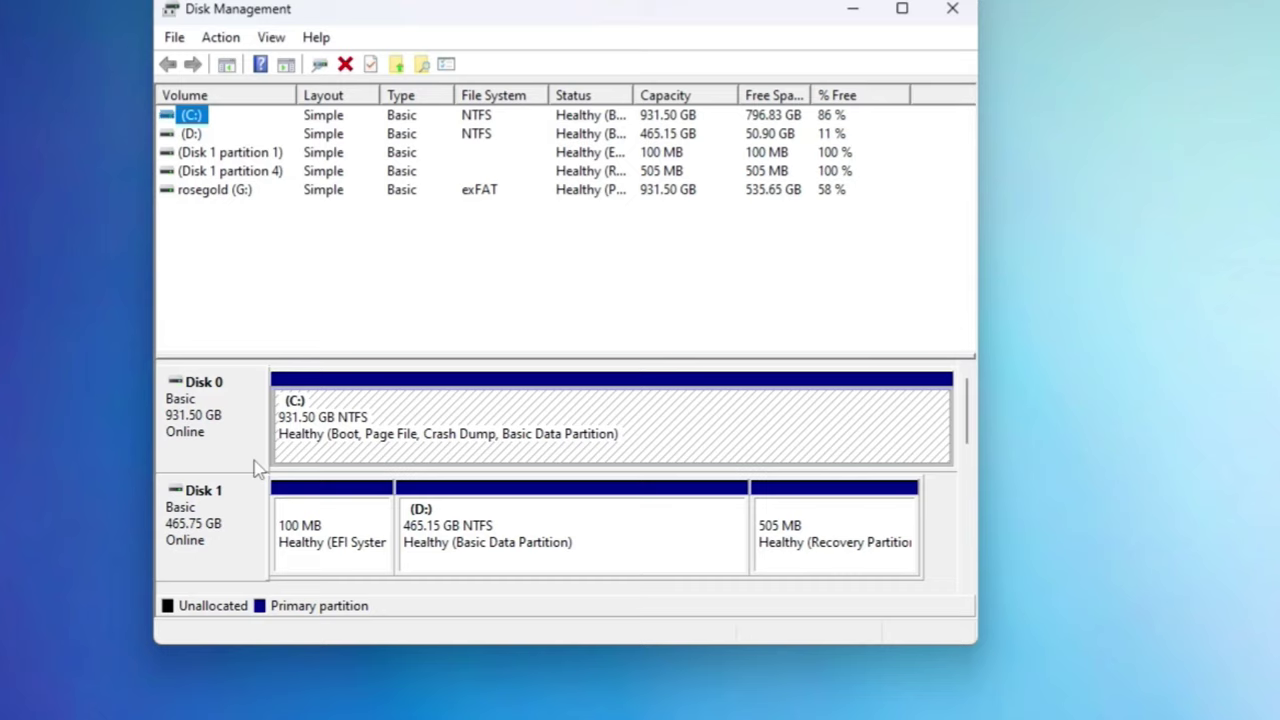
pyautogui.click(299, 296)
pyautogui.moveTo(421, 17); pyautogui.dragTo(446, 21)
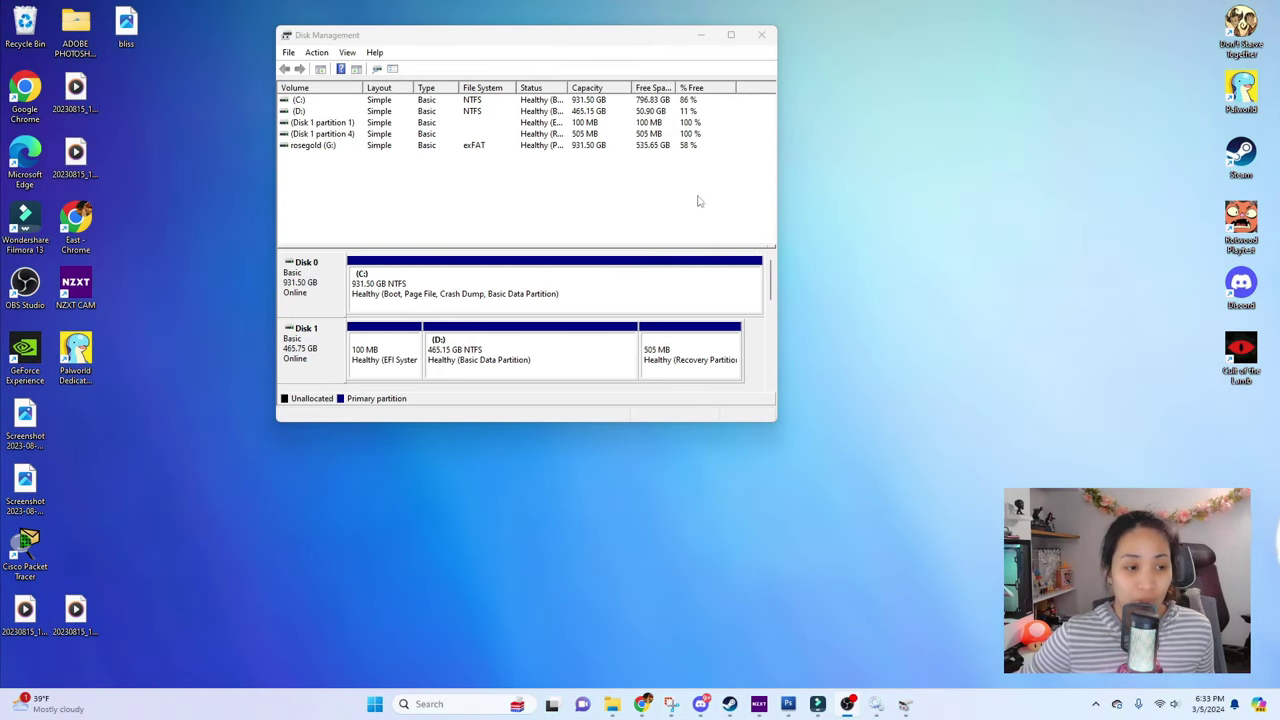
pyautogui.click(770, 290)
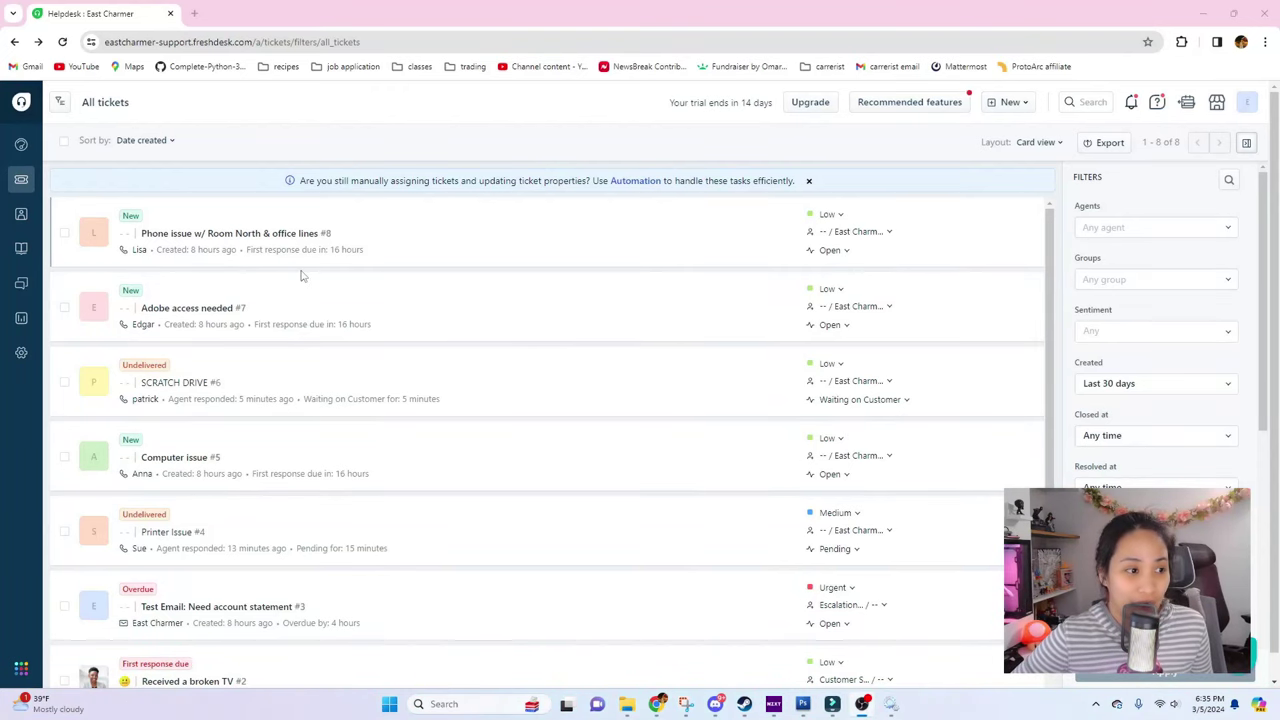
# Open the Adobe access needed ticket, review the request and start a reply to its requester.
pyautogui.click(218, 312)
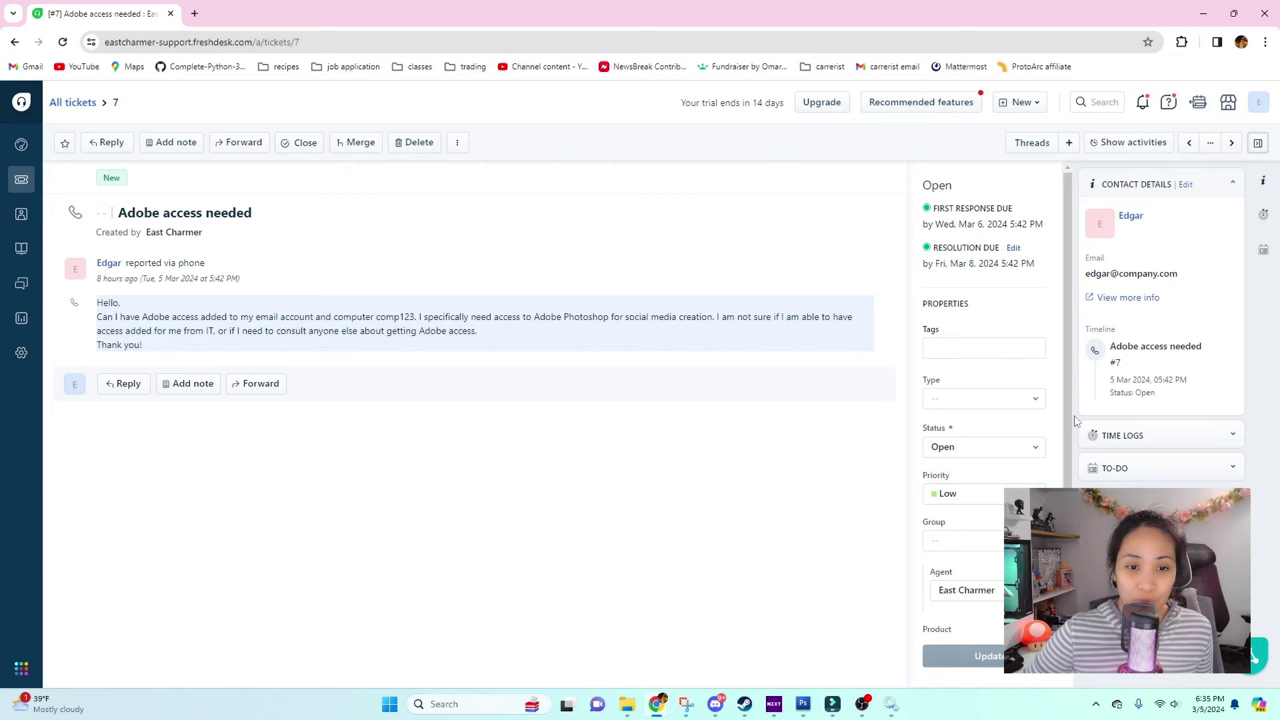
pyautogui.scroll(-1, 1070, 421)
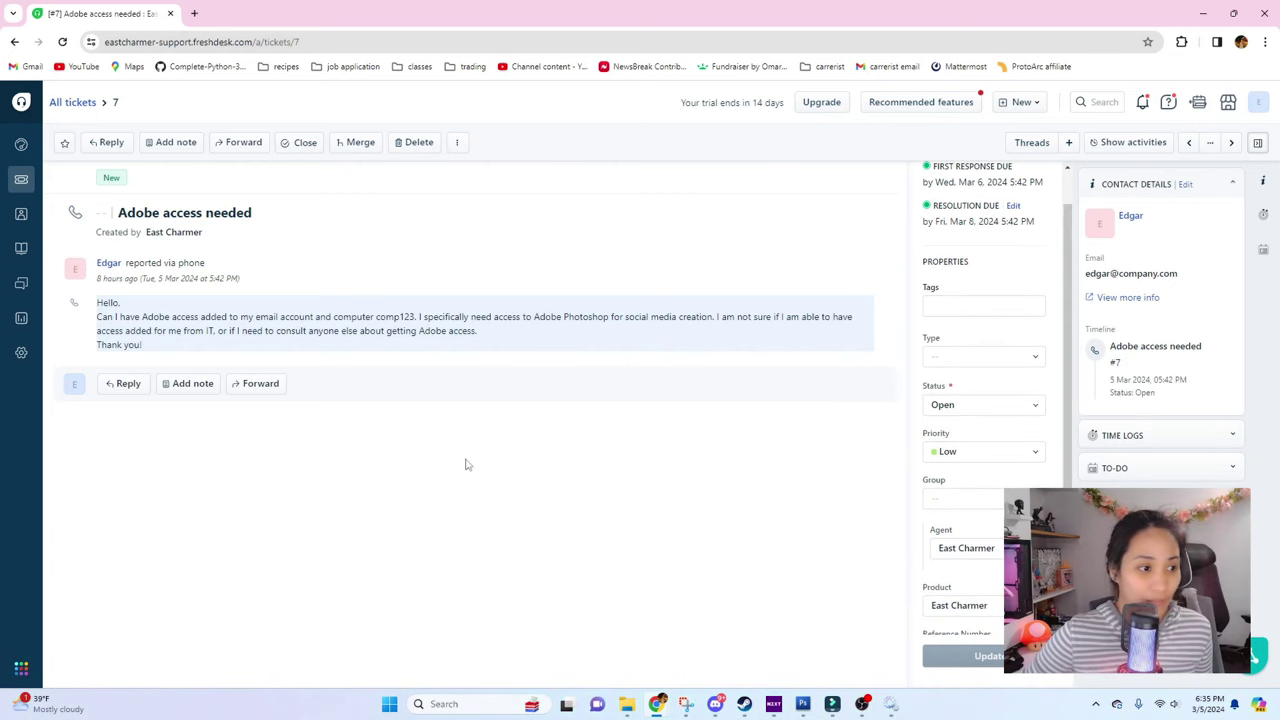
pyautogui.click(124, 384)
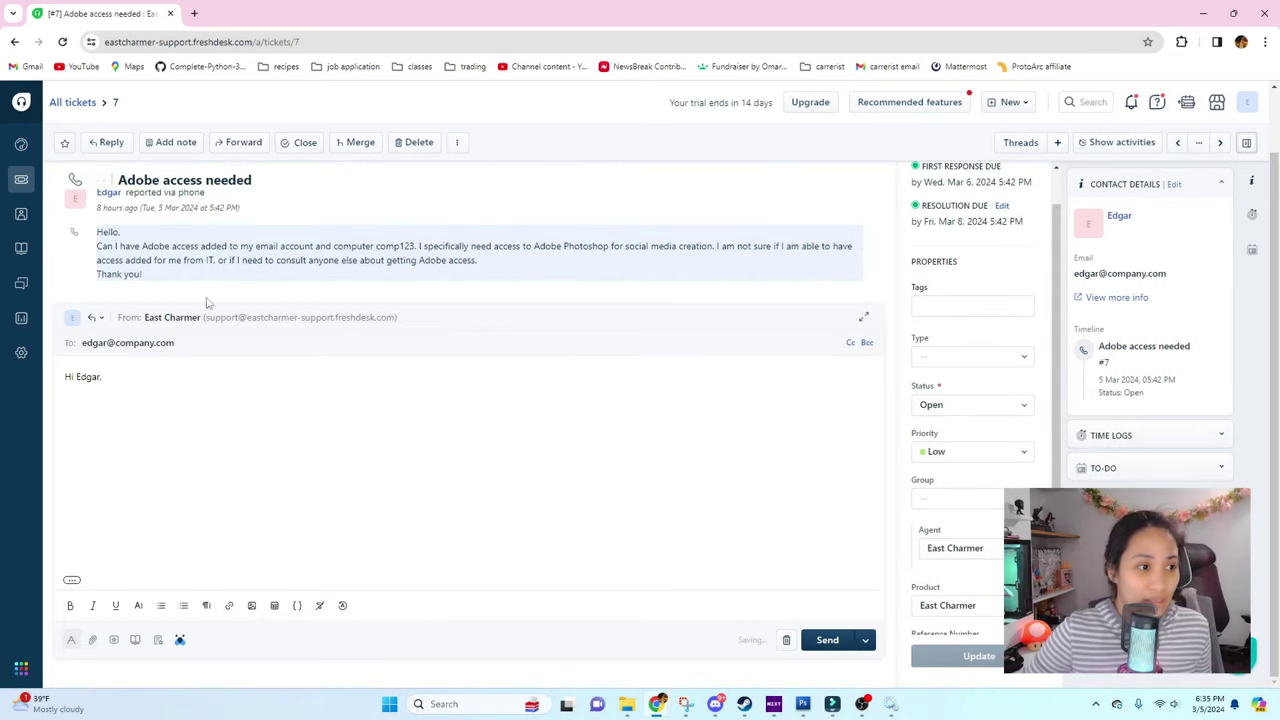
pyautogui.scroll(1, 397, 469)
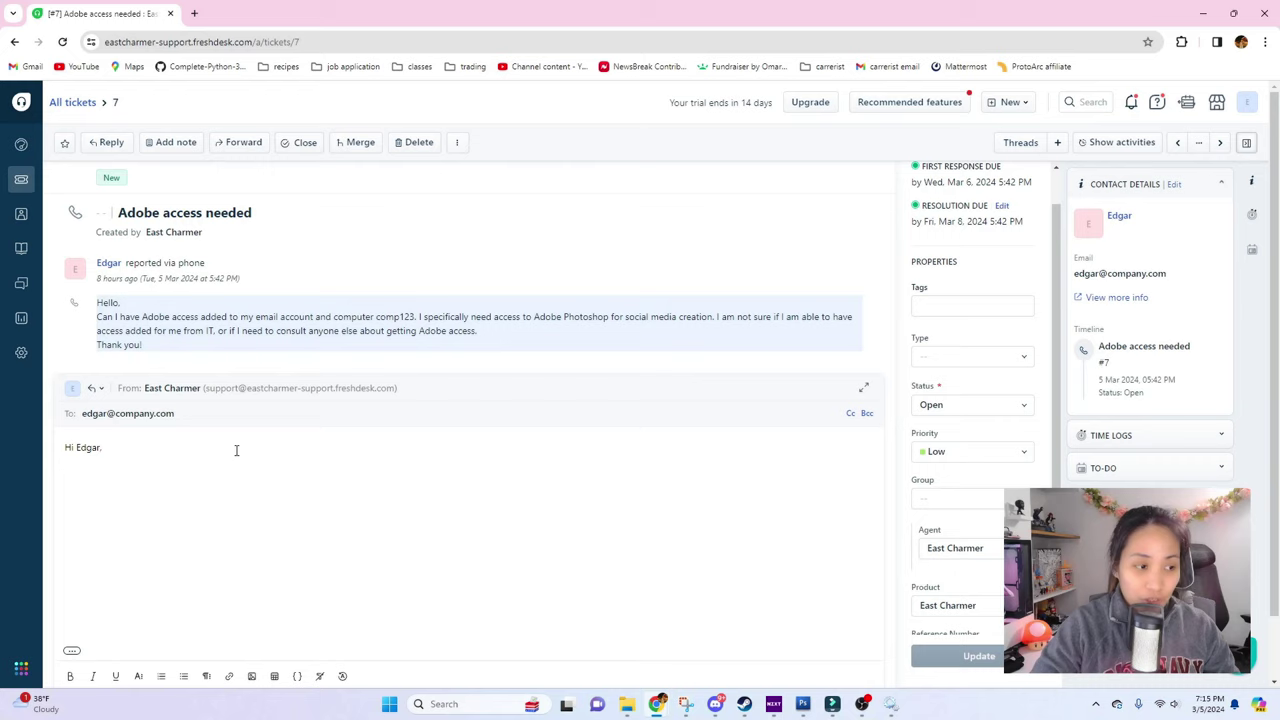
# Send "IT will take care of your Adobe Photoshop access. I'll let you know once its ready." with status Pending.
pyautogui.write('IT will take care oif')
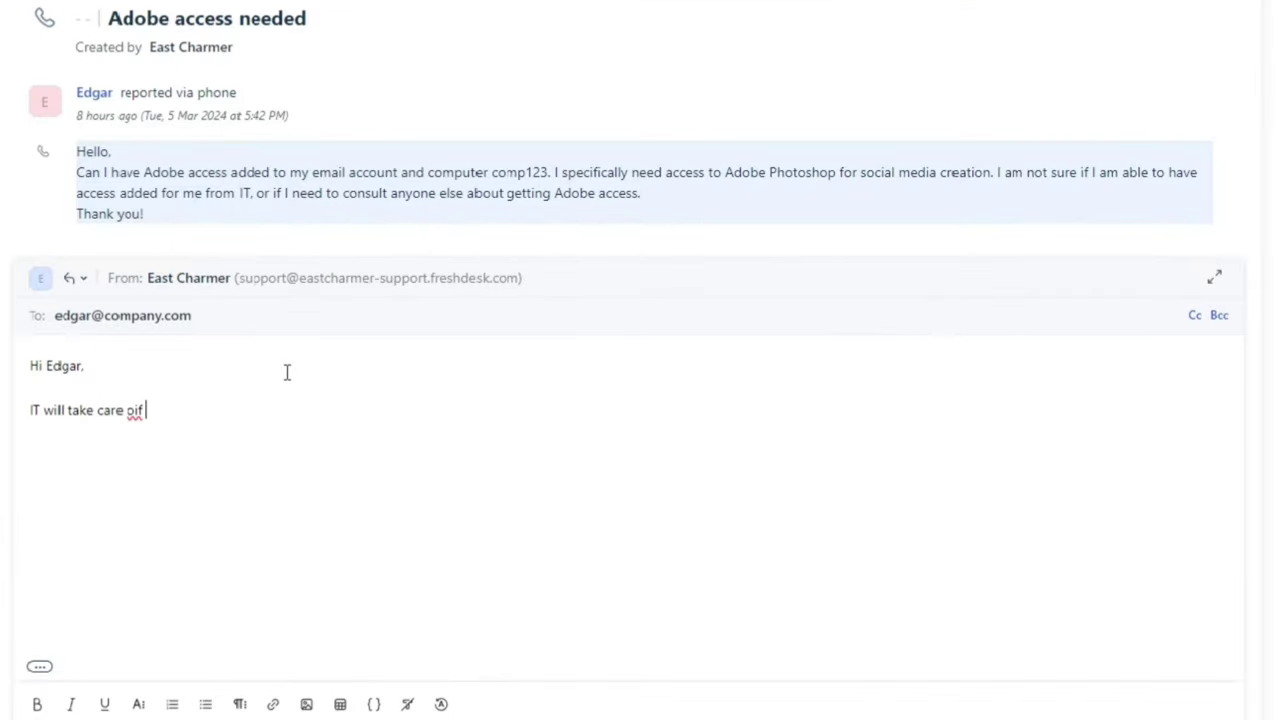
pyautogui.press('BackSpace')
pyautogui.press('BackSpace')
pyautogui.write('f your Adobe Photoshop acces')
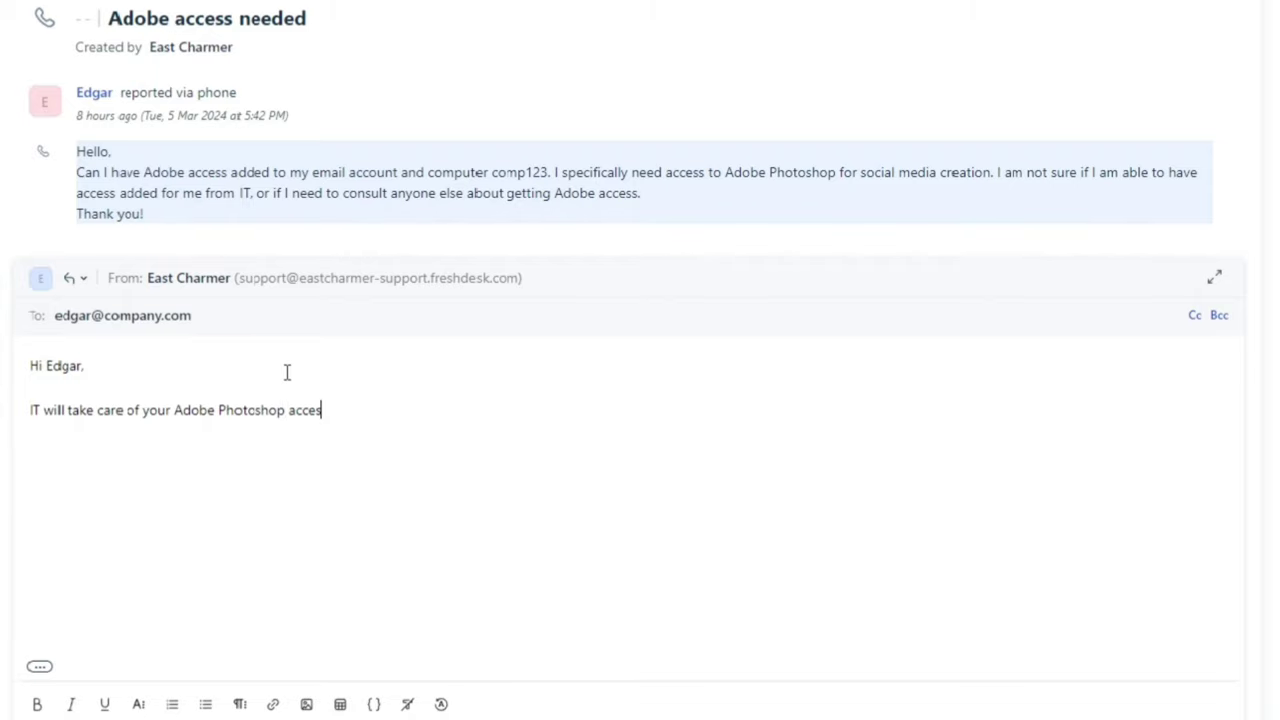
pyautogui.write("s. I'll let you know once its ready.")
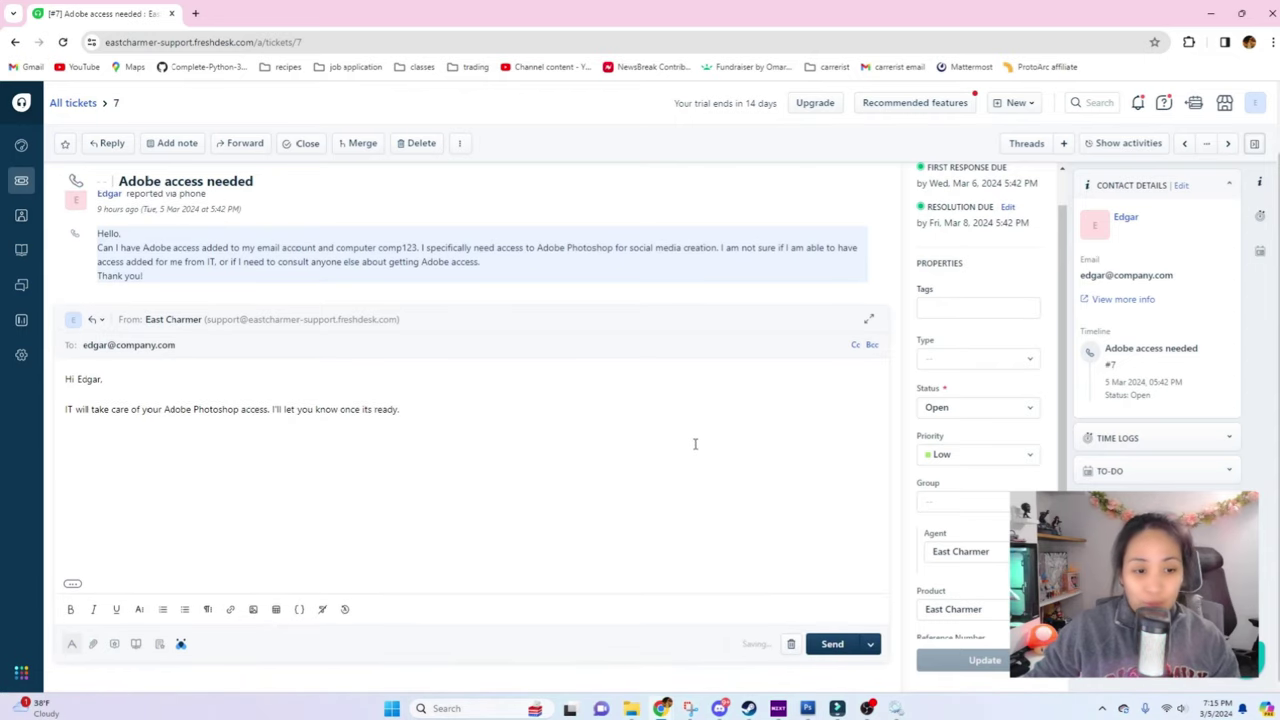
pyautogui.click(867, 643)
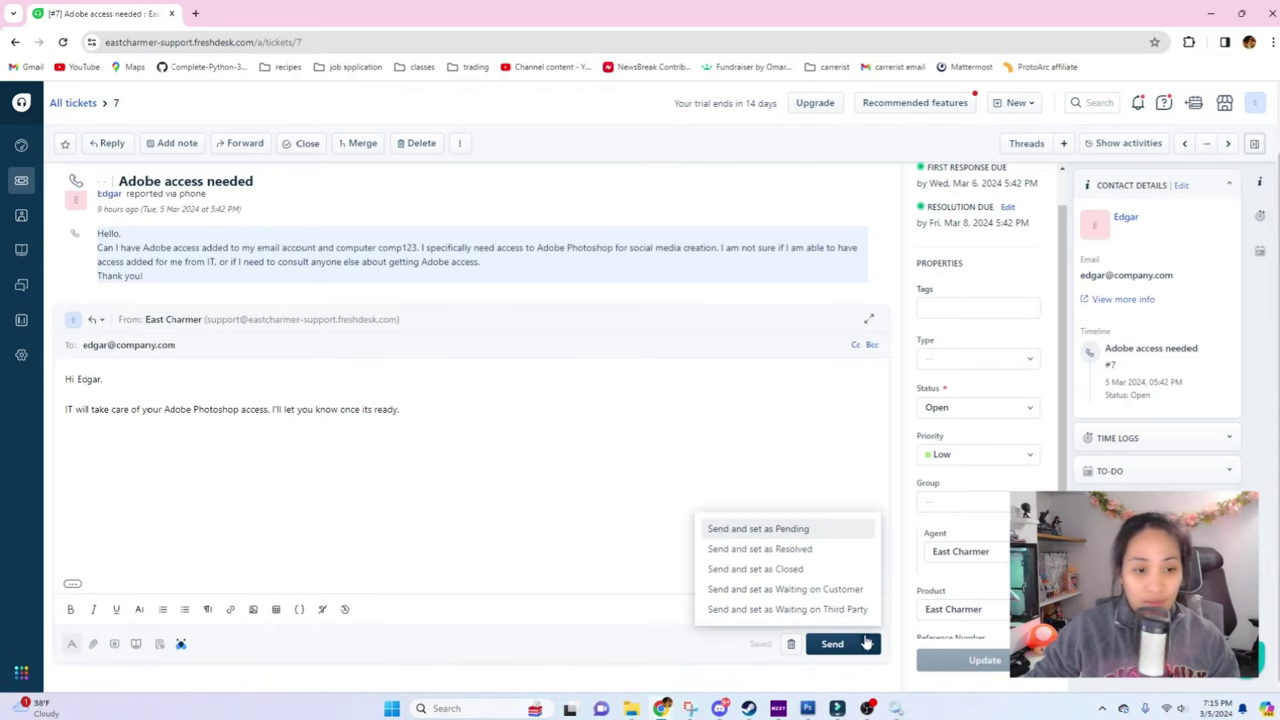
pyautogui.click(806, 533)
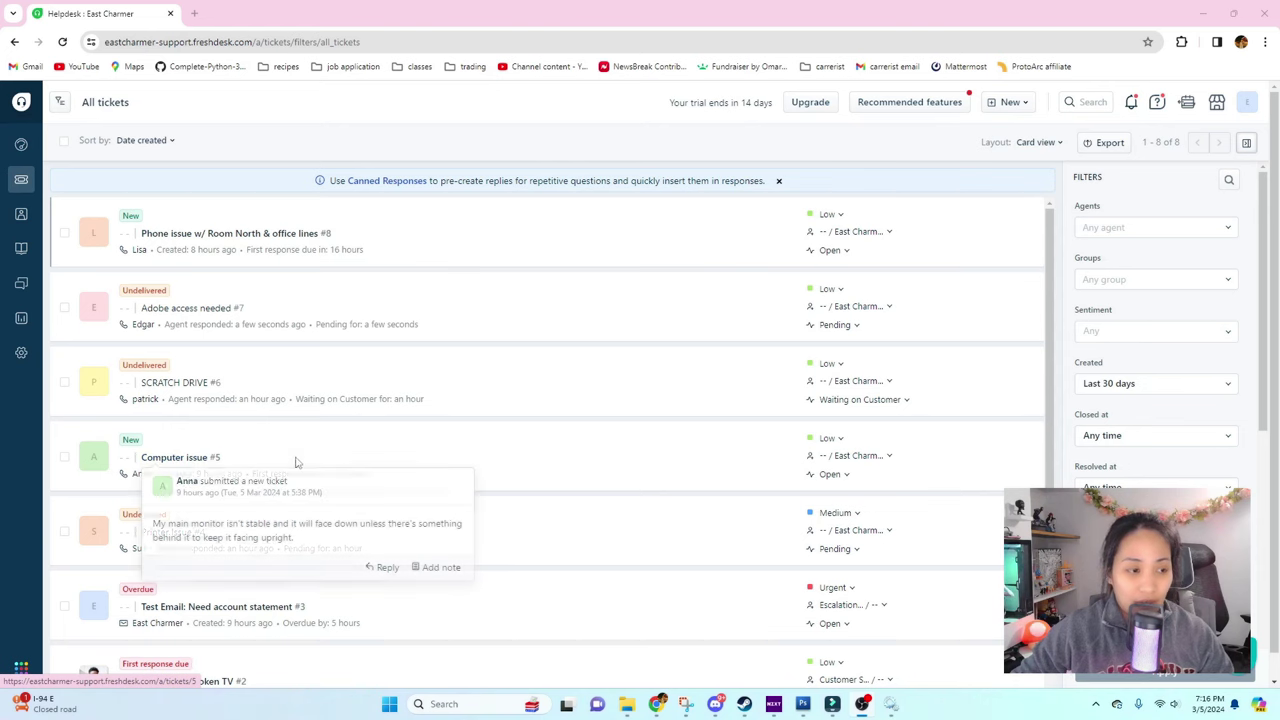
# Reply to the Computer issue ticket with "I can assist with this issue. Let me know where your desk is located." and set it as Waiting on Customer.
pyautogui.click(173, 458)
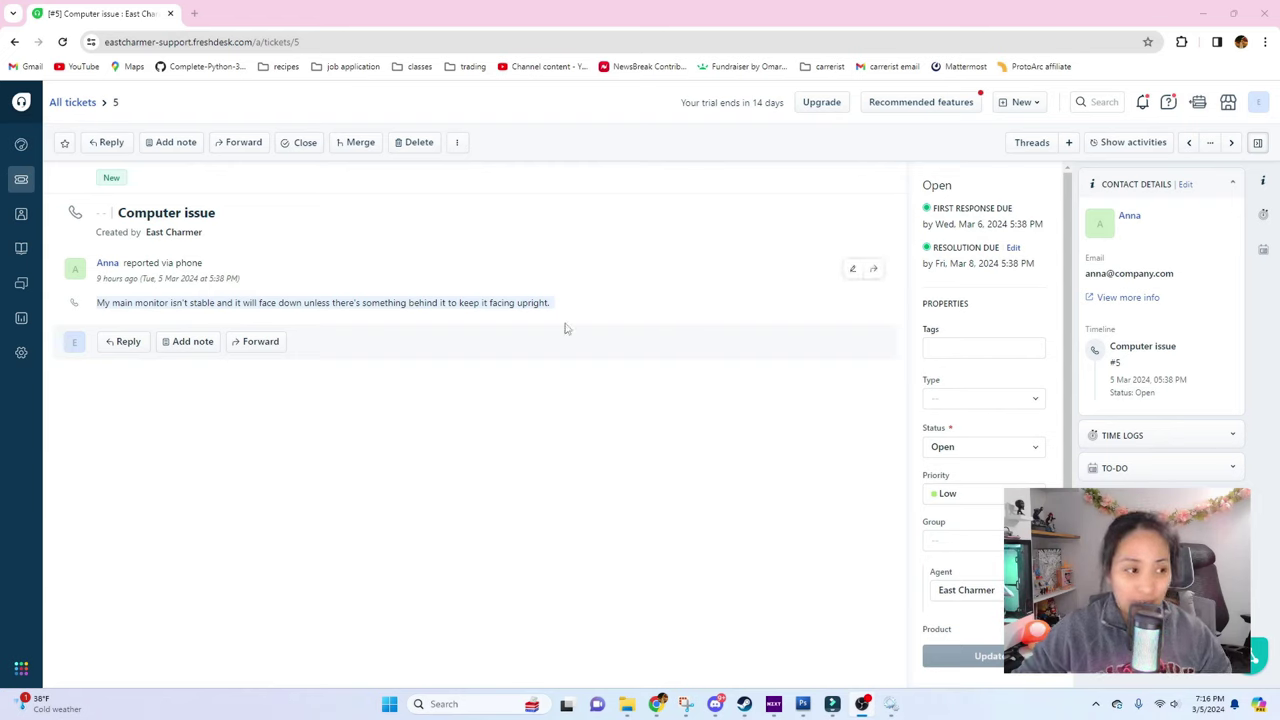
pyautogui.click(129, 344)
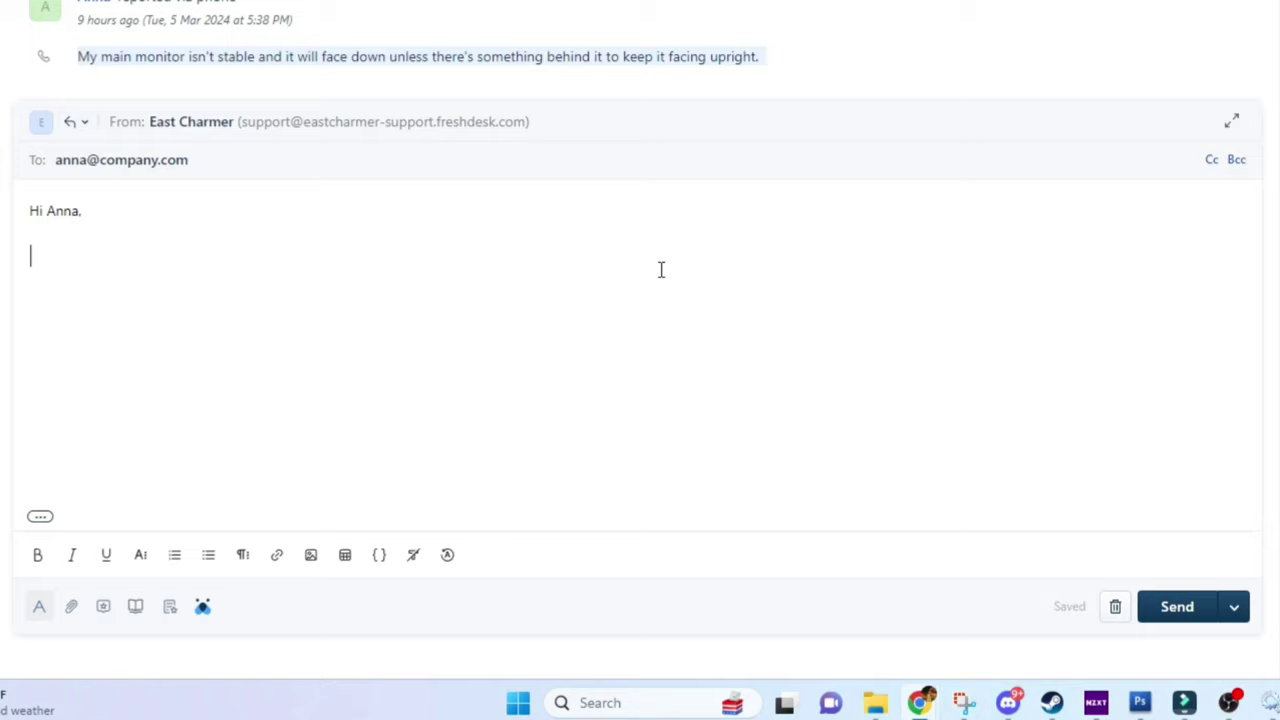
pyautogui.write('I can assist with thi')
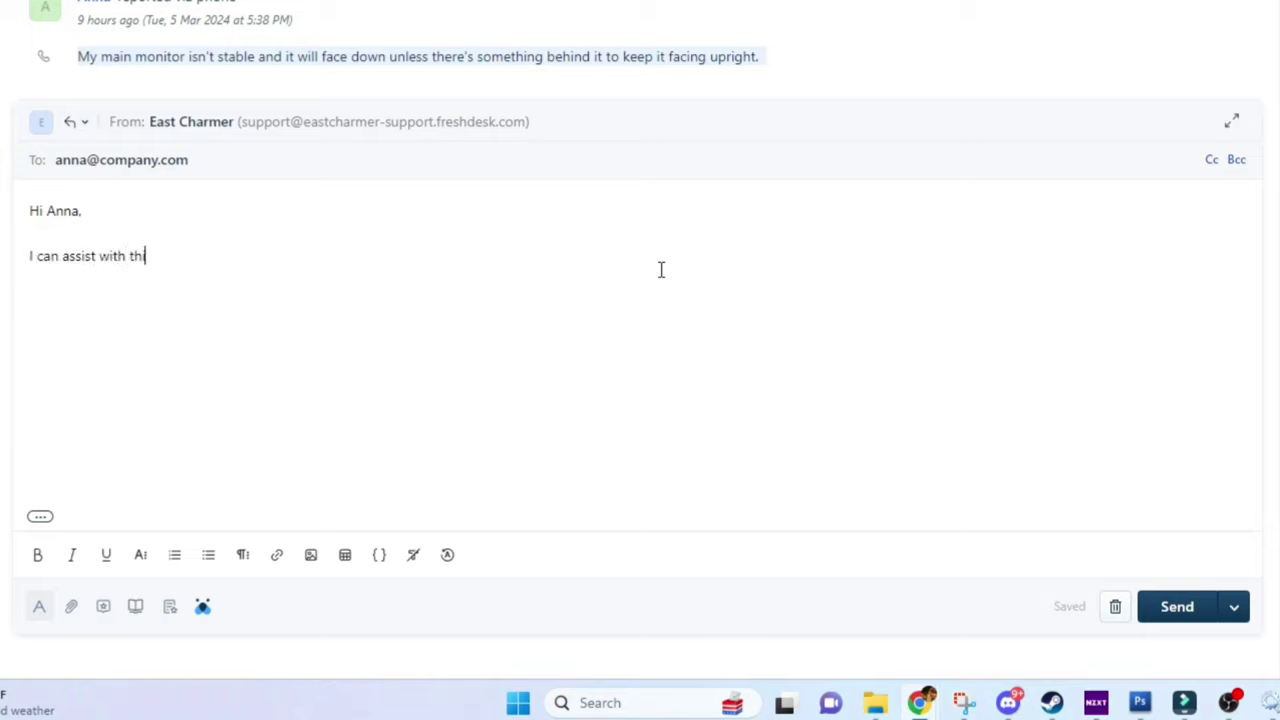
pyautogui.write('s issue. Let me know where your desk is located')
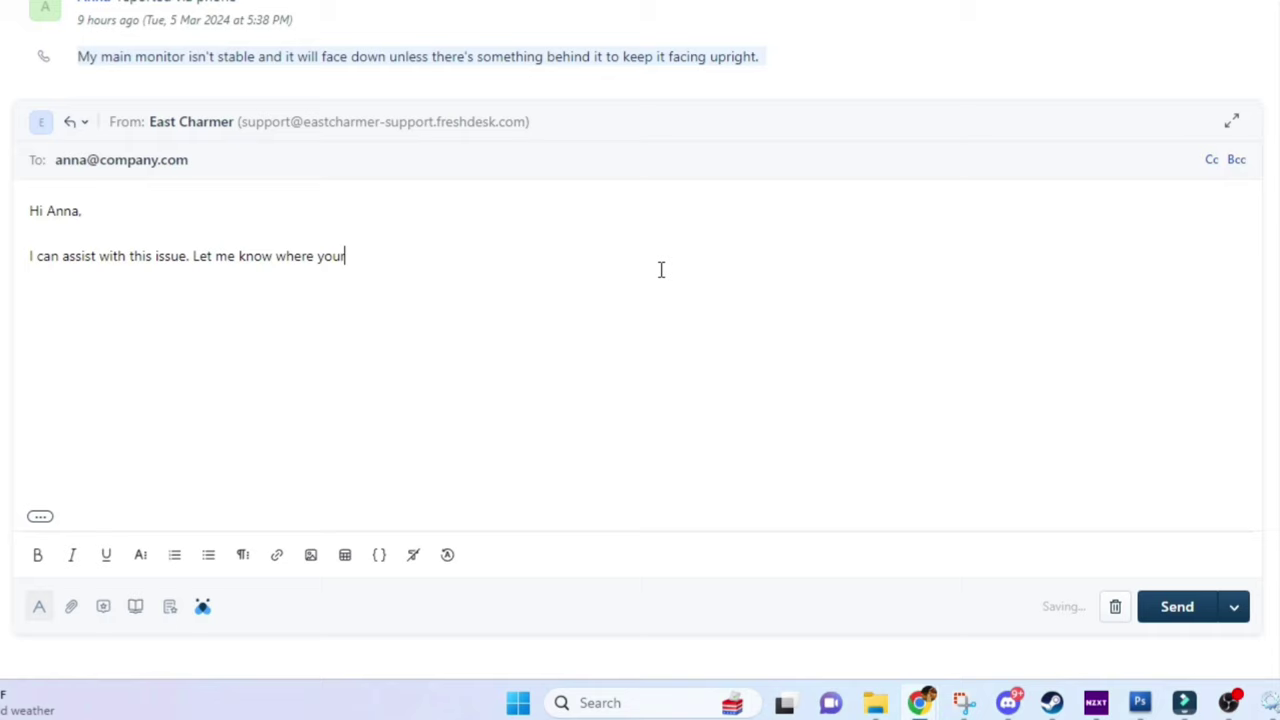
pyautogui.write('.')
pyautogui.click(1234, 606)
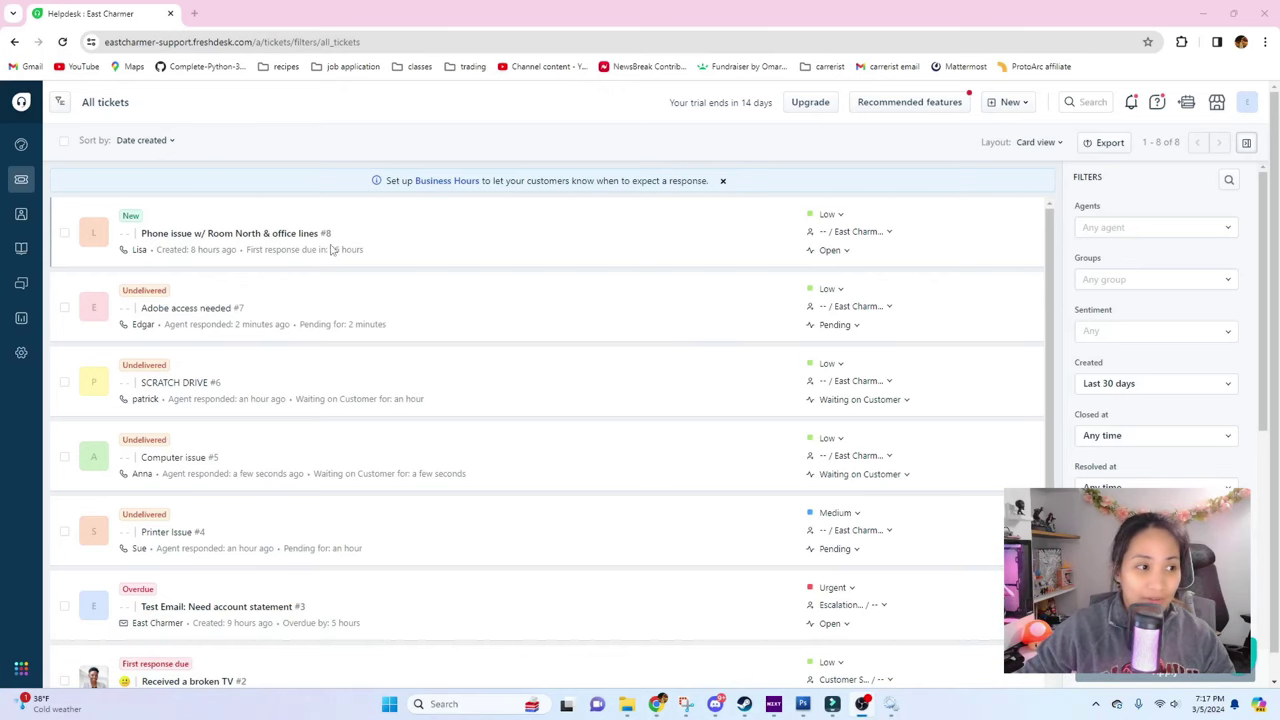
# Open the Phone issue w/ Room North & office lines ticket, close it and look over the ticket list.
pyautogui.click(229, 236)
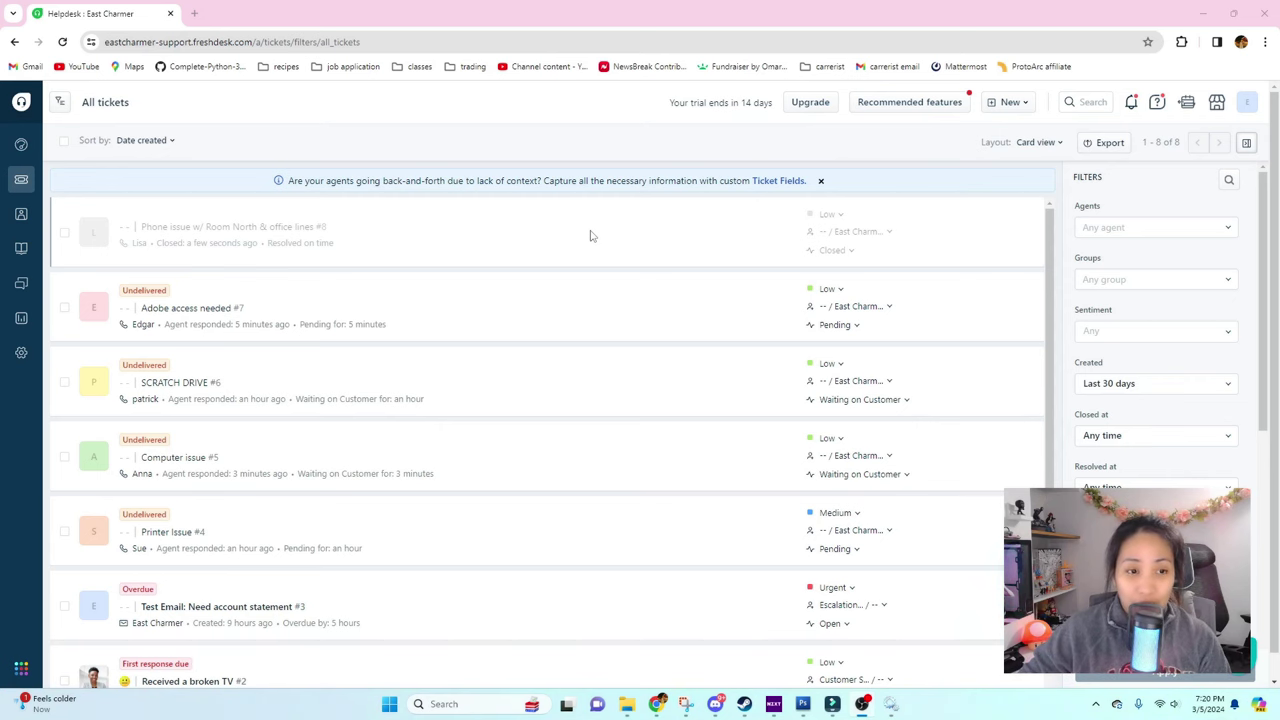
pyautogui.scroll(-1, 634, 368)
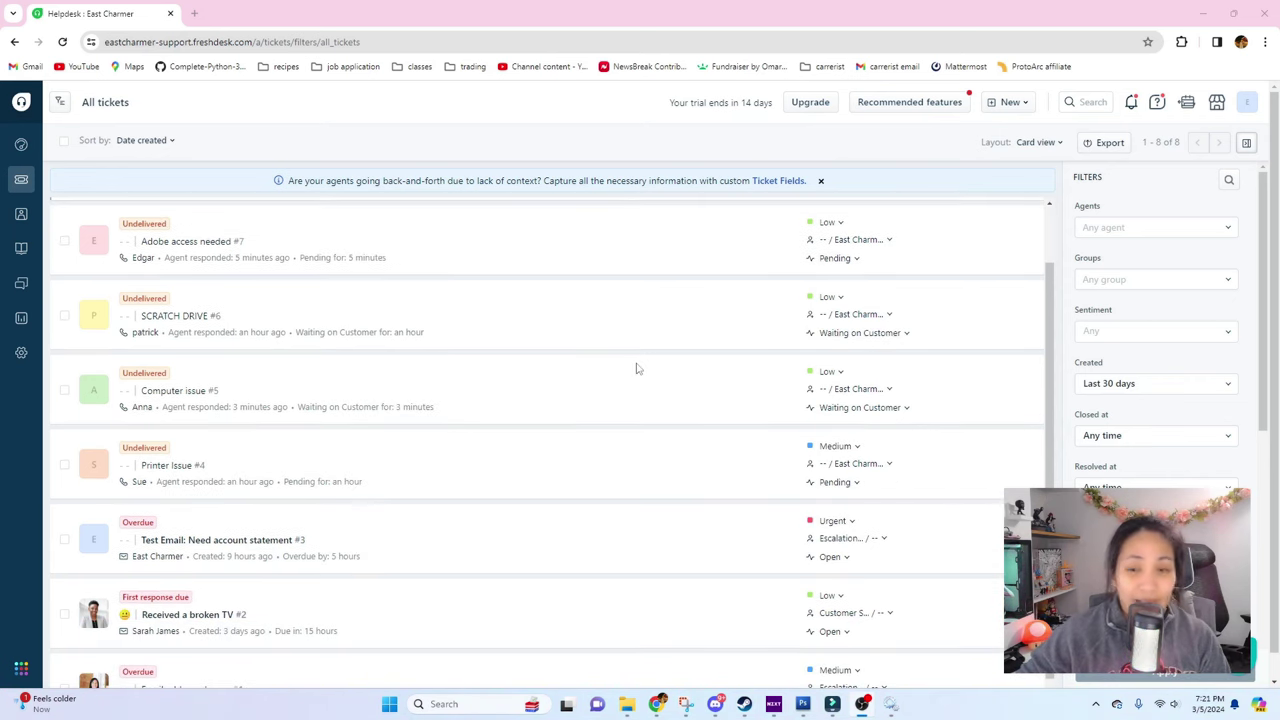
pyautogui.scroll(1, 635, 370)
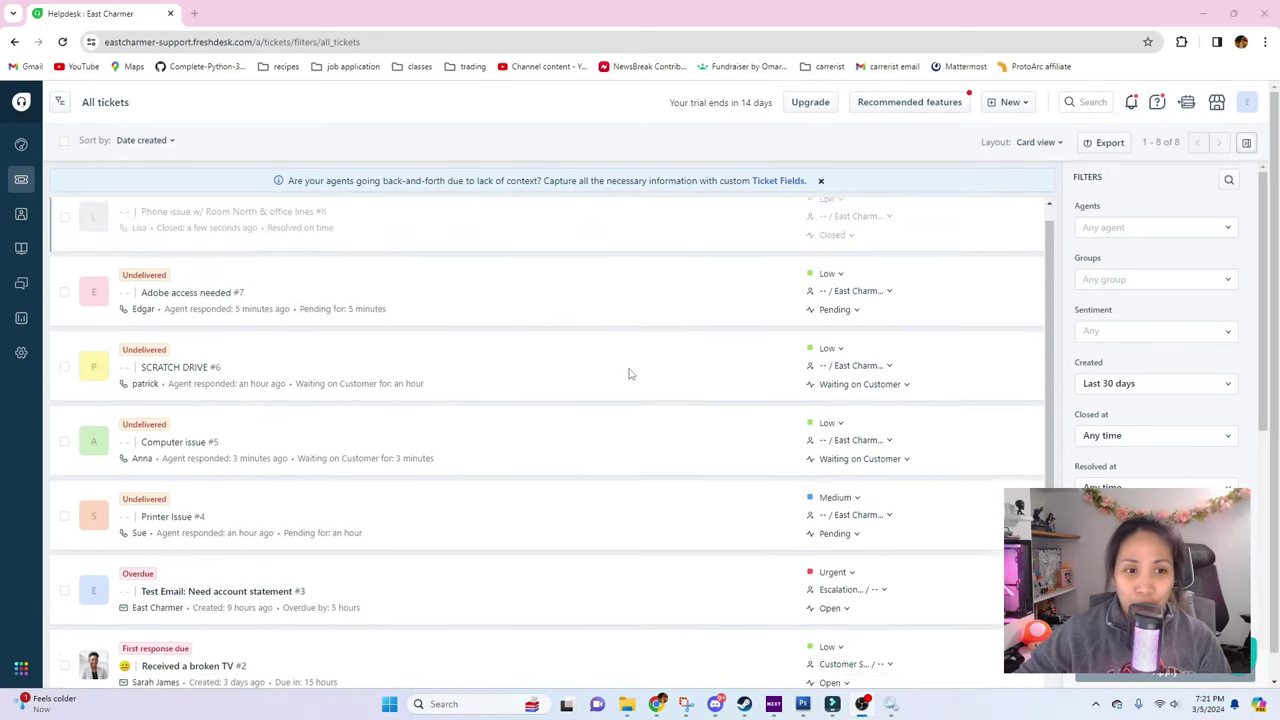